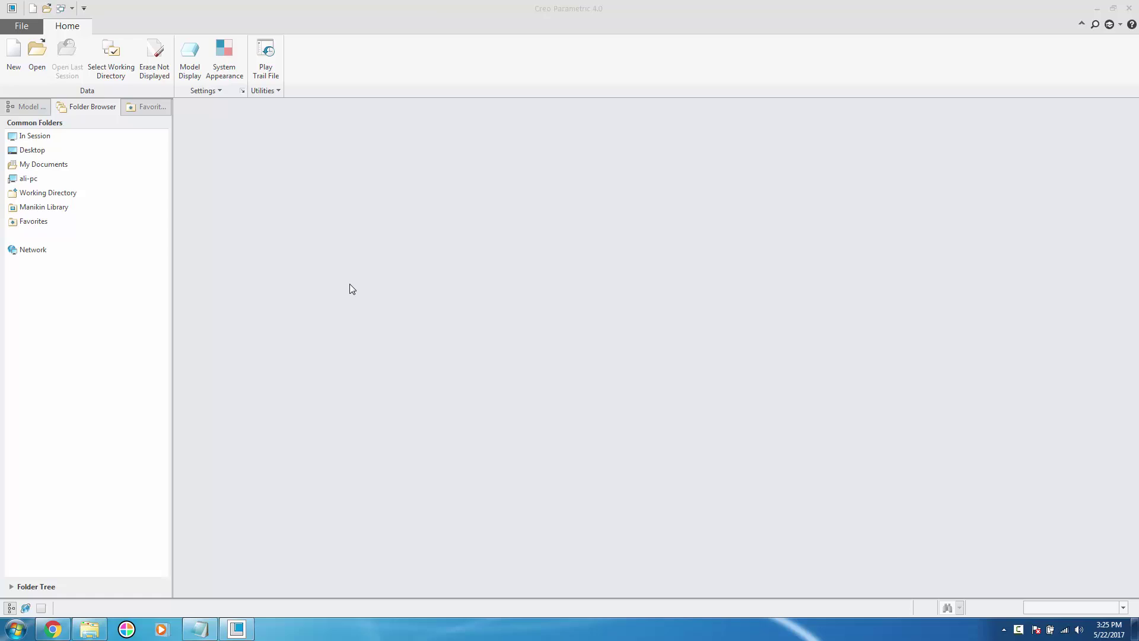
# Bring up the Desktop files for opening and filter the file type to IGES (.igs, .iges).
pyautogui.click(35, 67)
pyautogui.moveTo(407, 178); pyautogui.dragTo(376, 178)
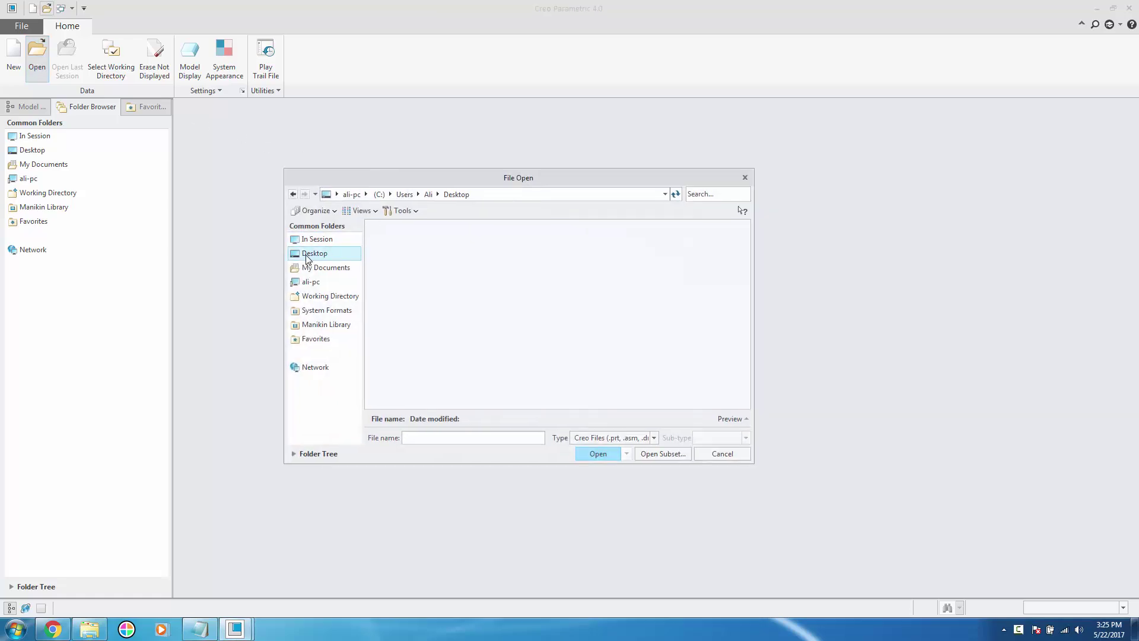
pyautogui.moveTo(458, 178); pyautogui.dragTo(413, 175)
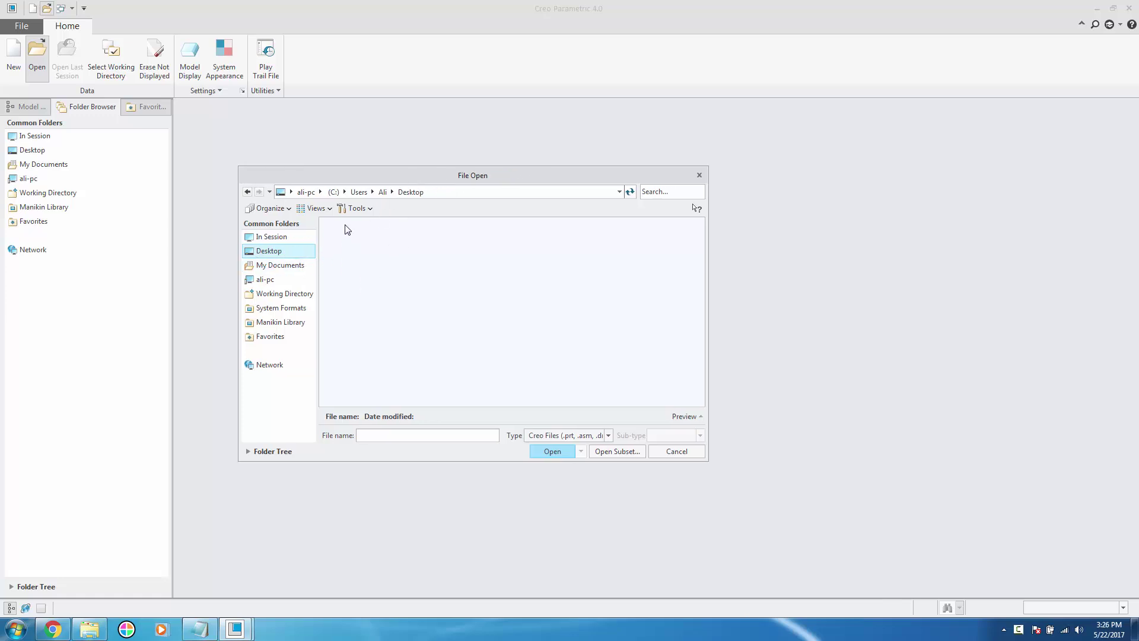
pyautogui.moveTo(449, 177)
pyautogui.mouseDown()
pyautogui.moveTo(425, 162)
pyautogui.moveTo(433, 166)
pyautogui.mouseUp()
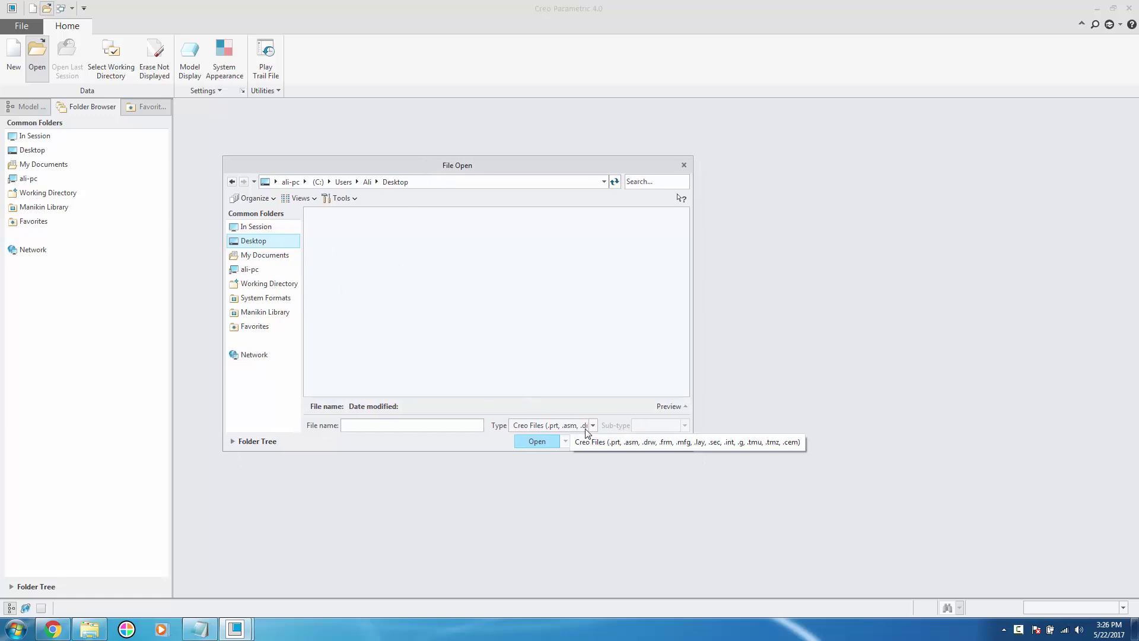
pyautogui.moveTo(545, 162); pyautogui.dragTo(552, 139)
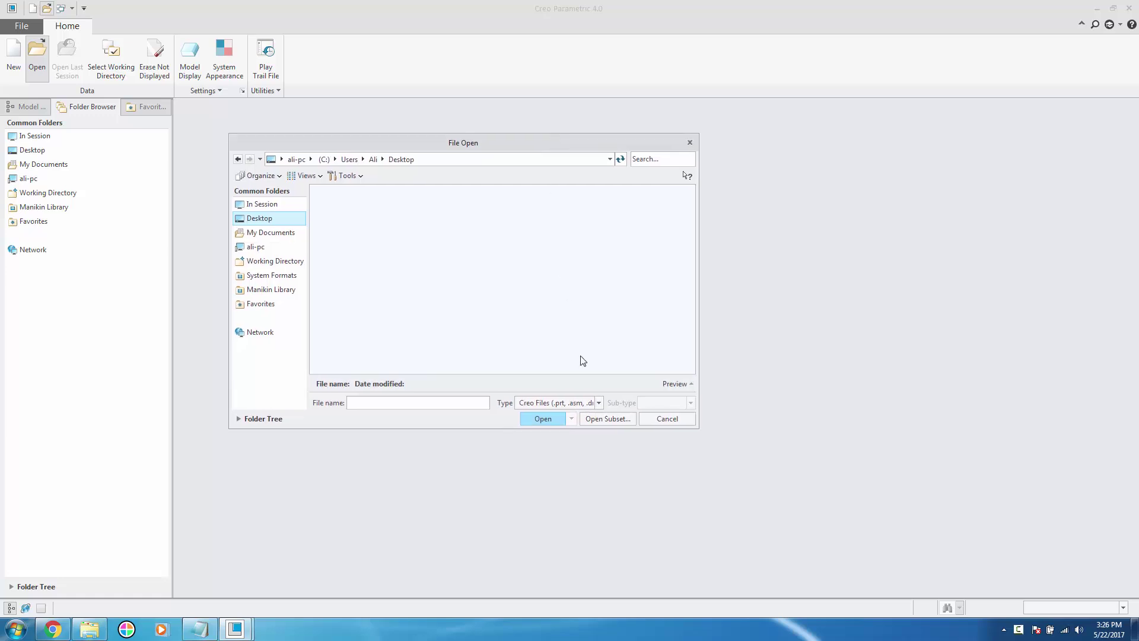
pyautogui.click(555, 403)
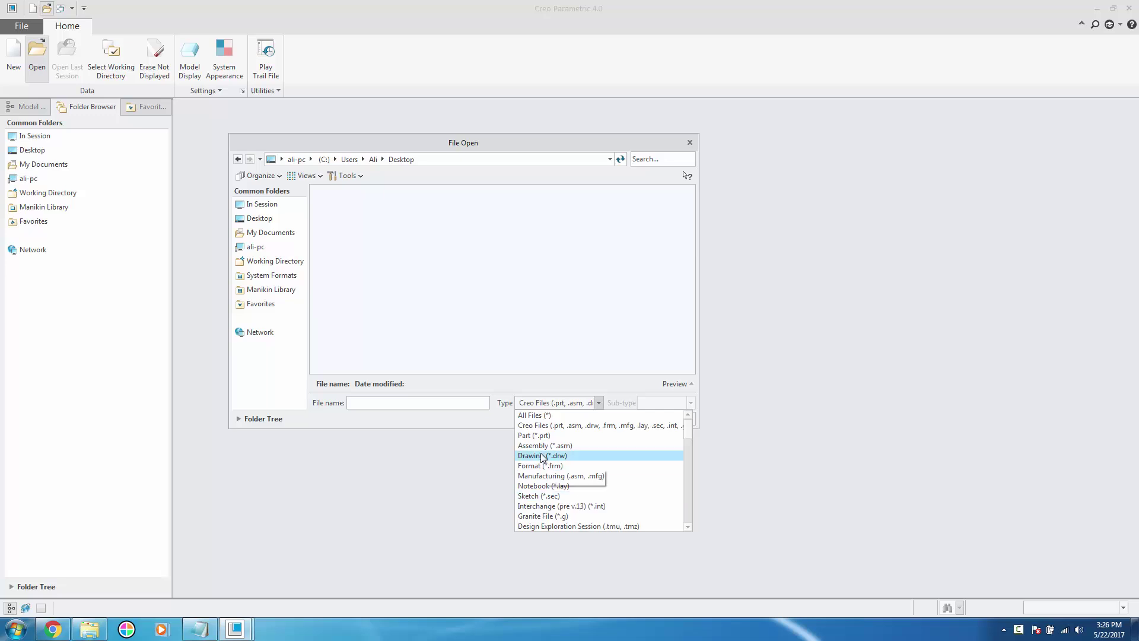
pyautogui.scroll(-1, 542, 484)
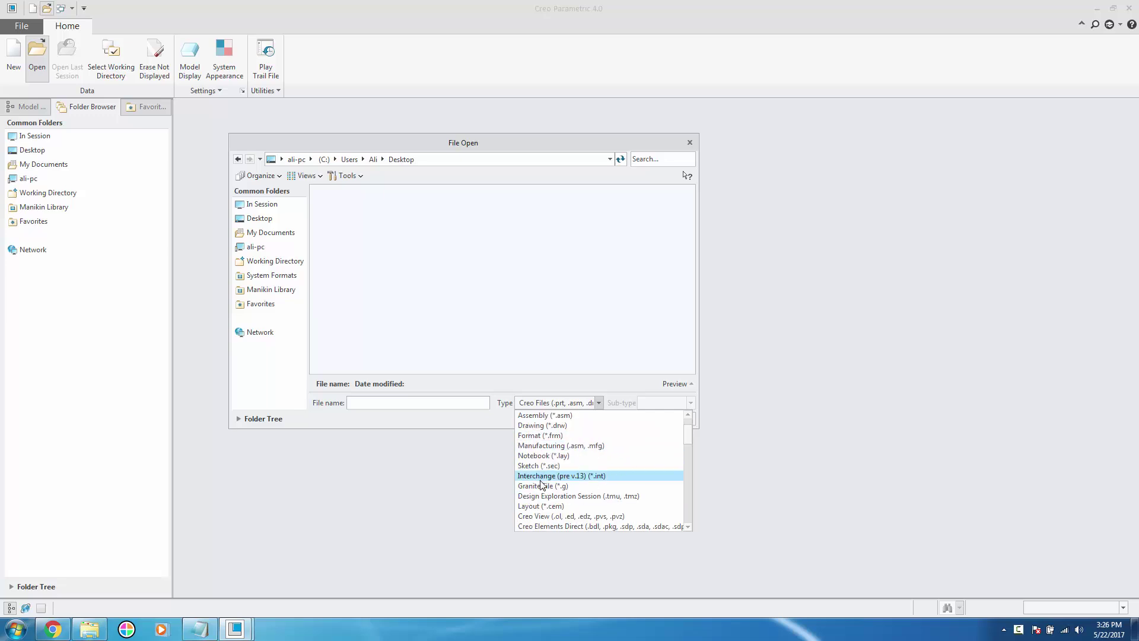
pyautogui.scroll(1, 561, 451)
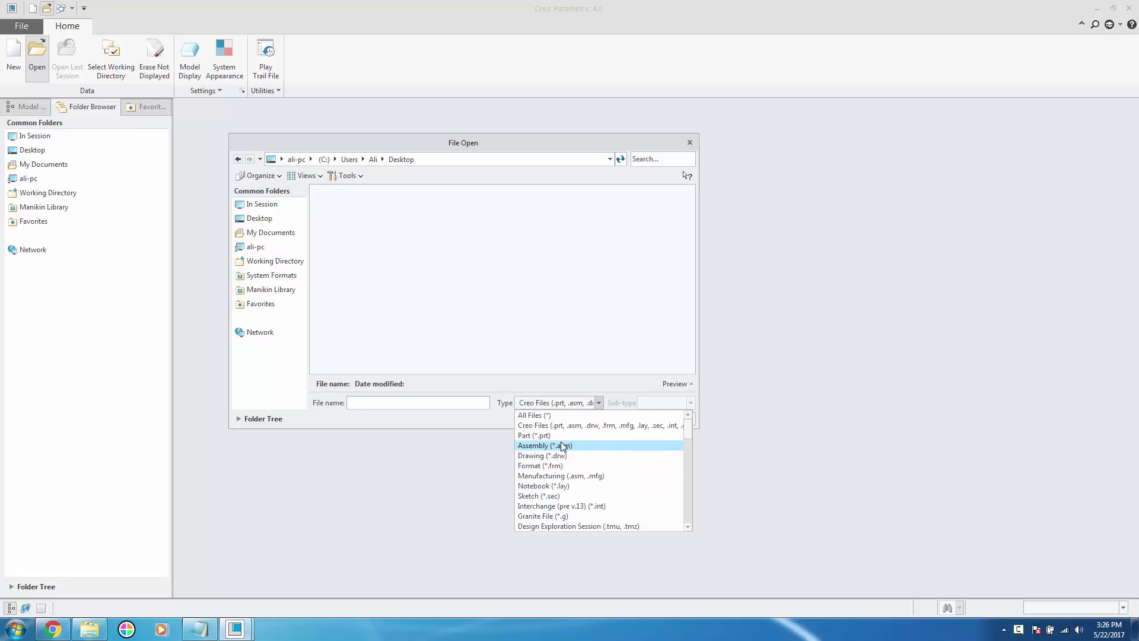
pyautogui.scroll(-1, 549, 516)
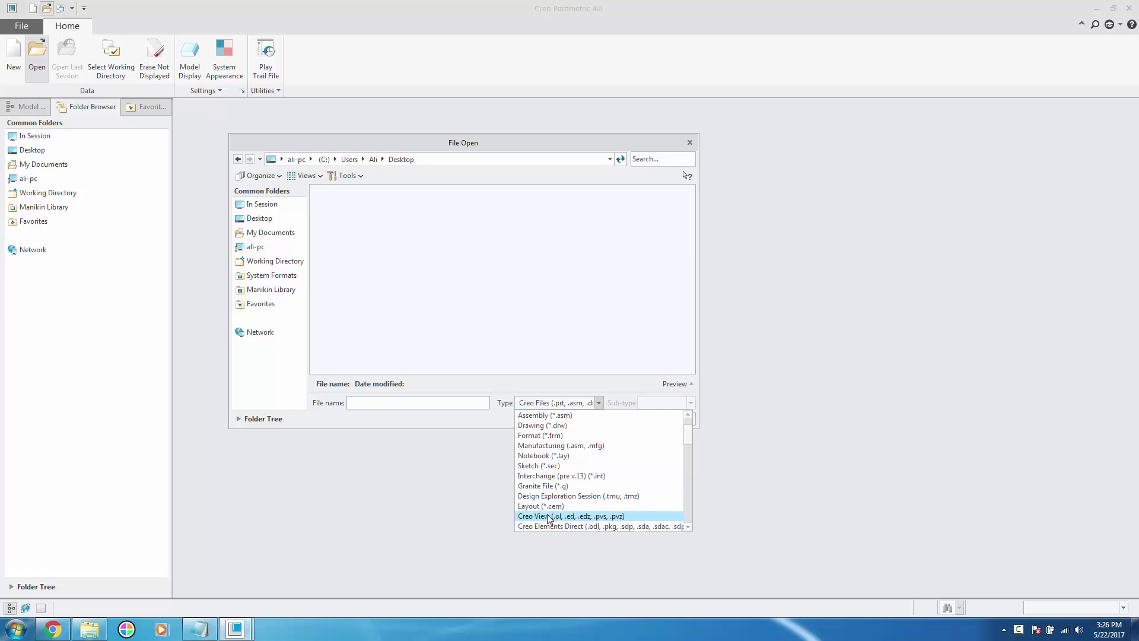
pyautogui.scroll(-1, 548, 513)
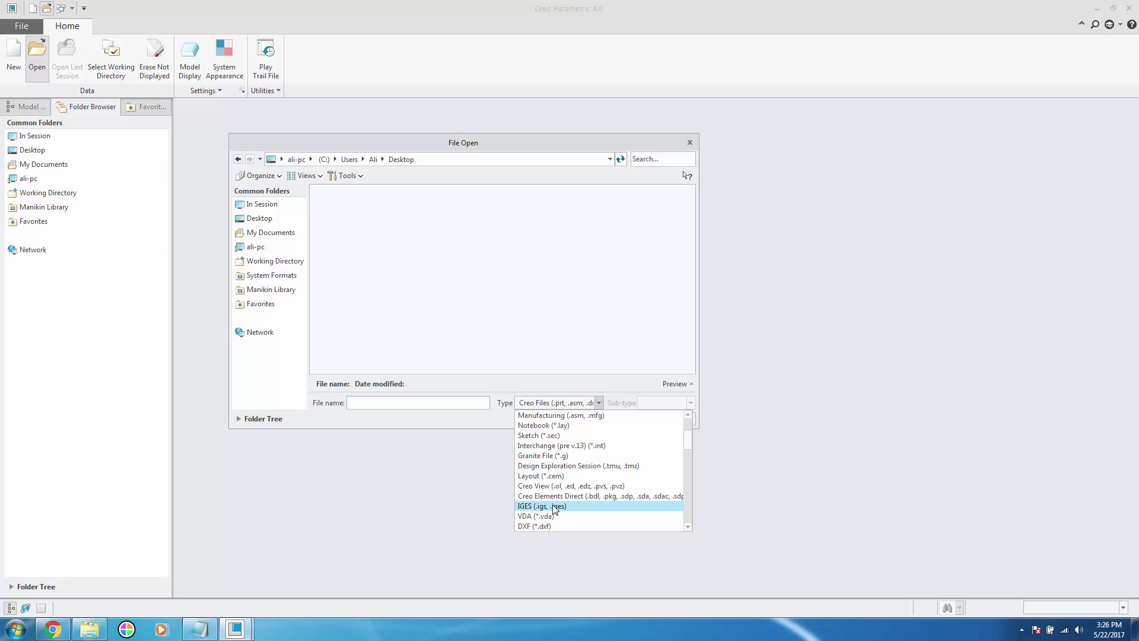
pyautogui.click(555, 507)
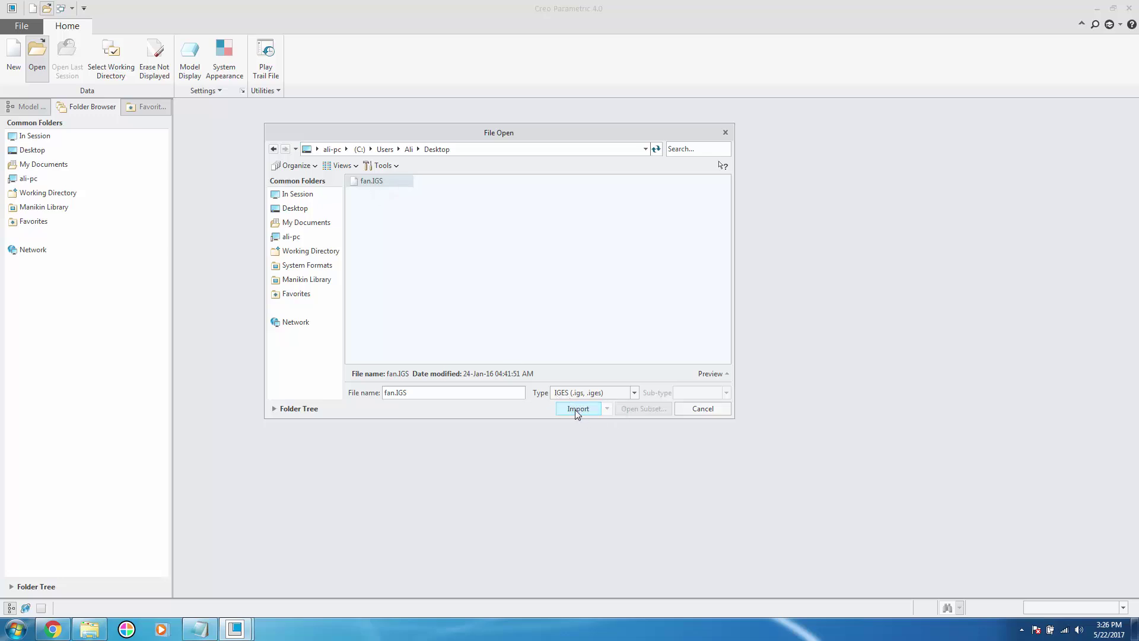
# Import fan.IGS as a part with the current profile and automatic import type, and inspect the model.
pyautogui.click(575, 410)
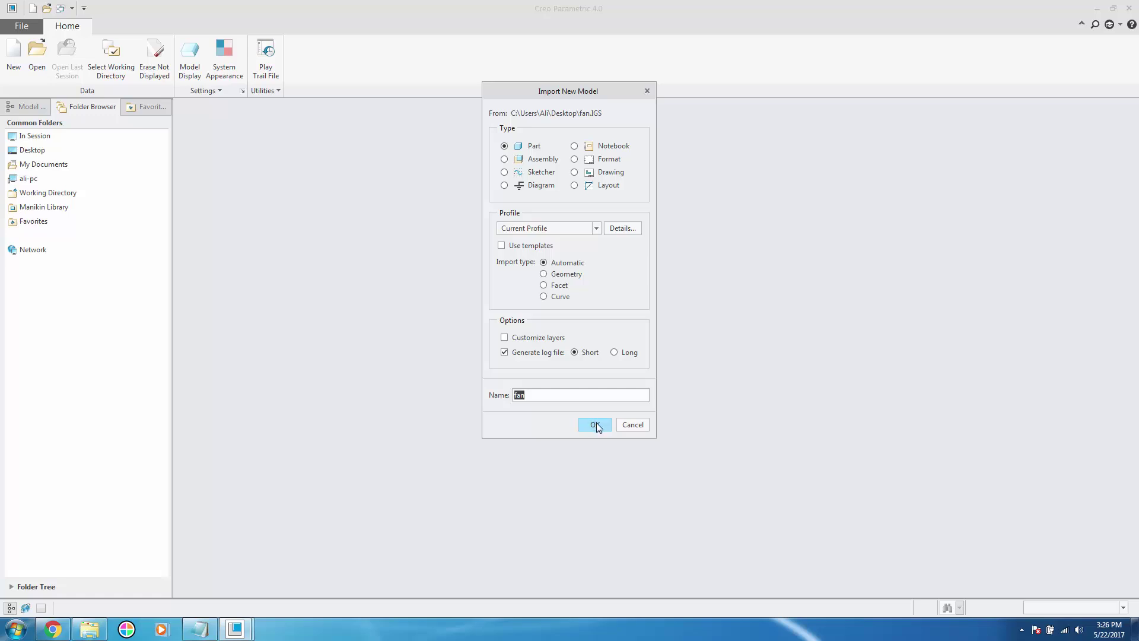
pyautogui.moveTo(528, 101); pyautogui.dragTo(527, 127)
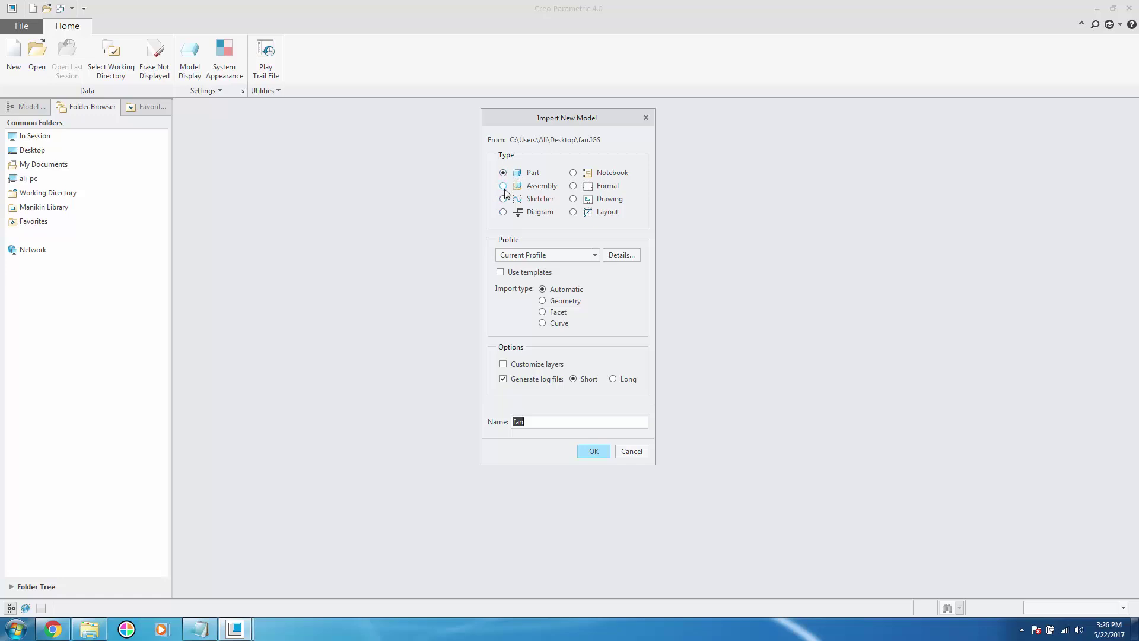
pyautogui.click(592, 453)
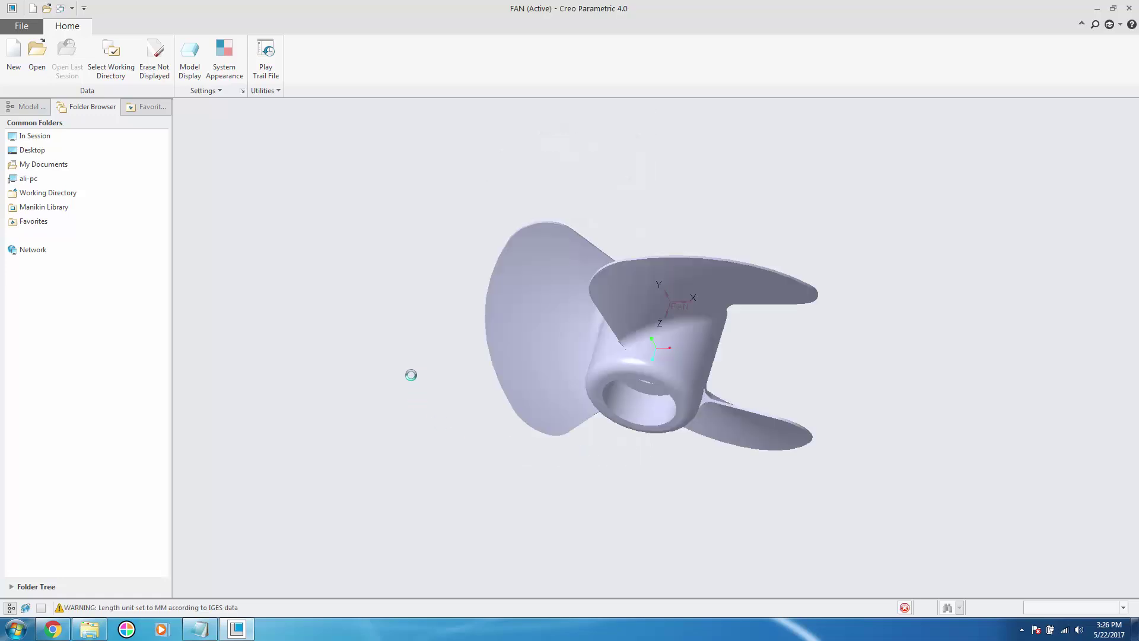
pyautogui.scroll(5, 525, 445)
pyautogui.scroll(-5, 580, 383)
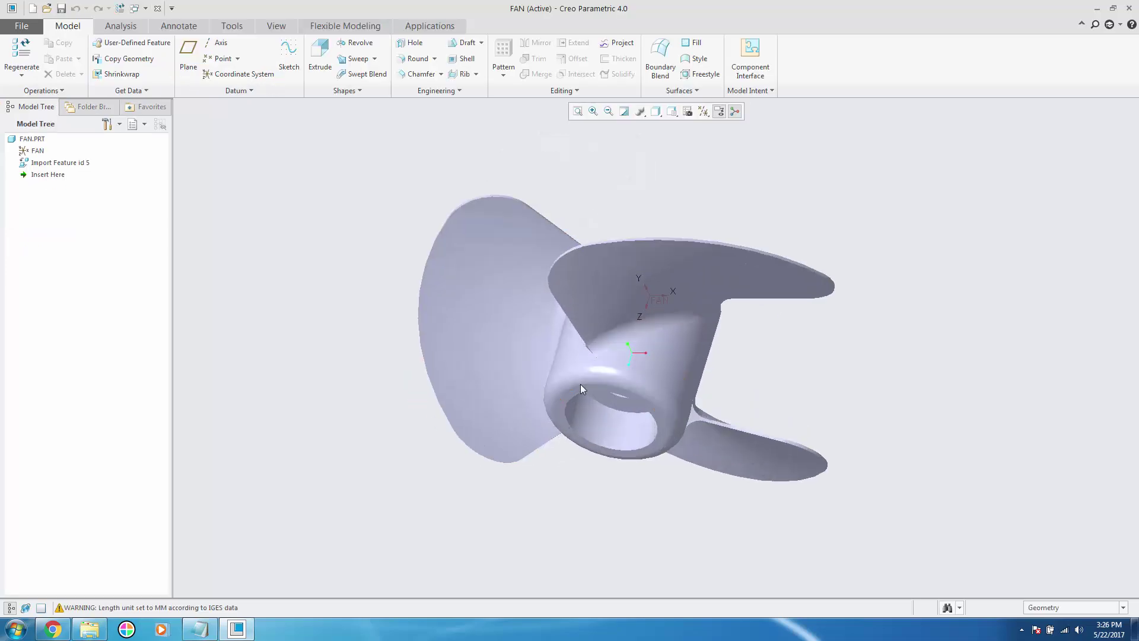
pyautogui.moveTo(592, 392)
pyautogui.mouseDown(button='middle')
pyautogui.moveTo(637, 321)
pyautogui.moveTo(623, 297)
pyautogui.mouseUp(button='middle')
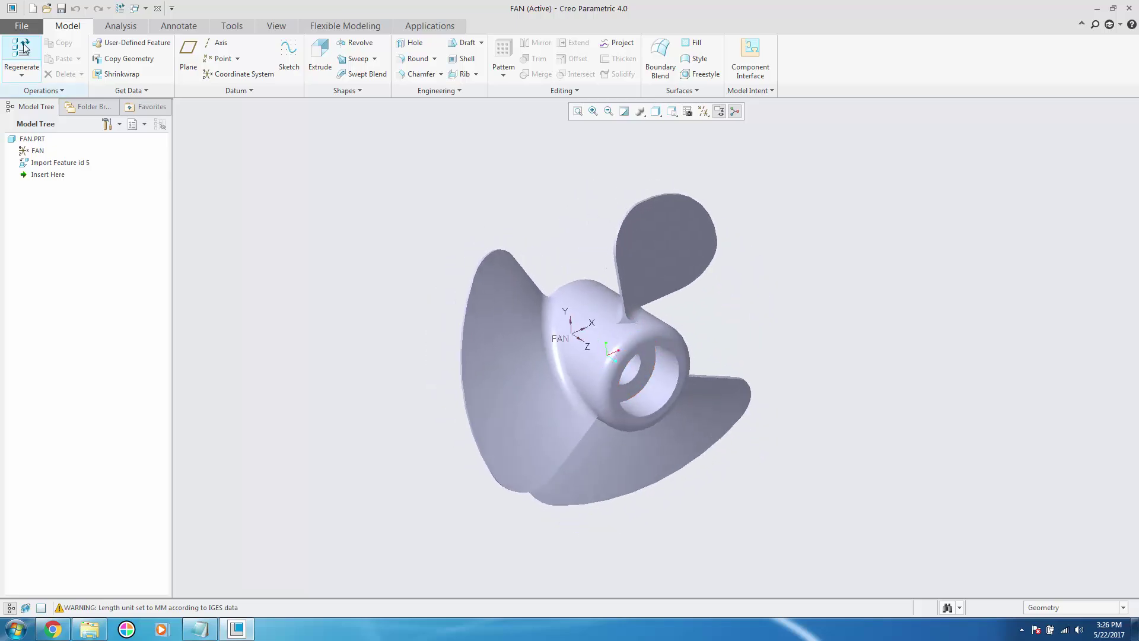
# Start opening another file from the Desktop and filter the file type to STEP (.stp, .step).
pyautogui.click(17, 27)
pyautogui.click(33, 70)
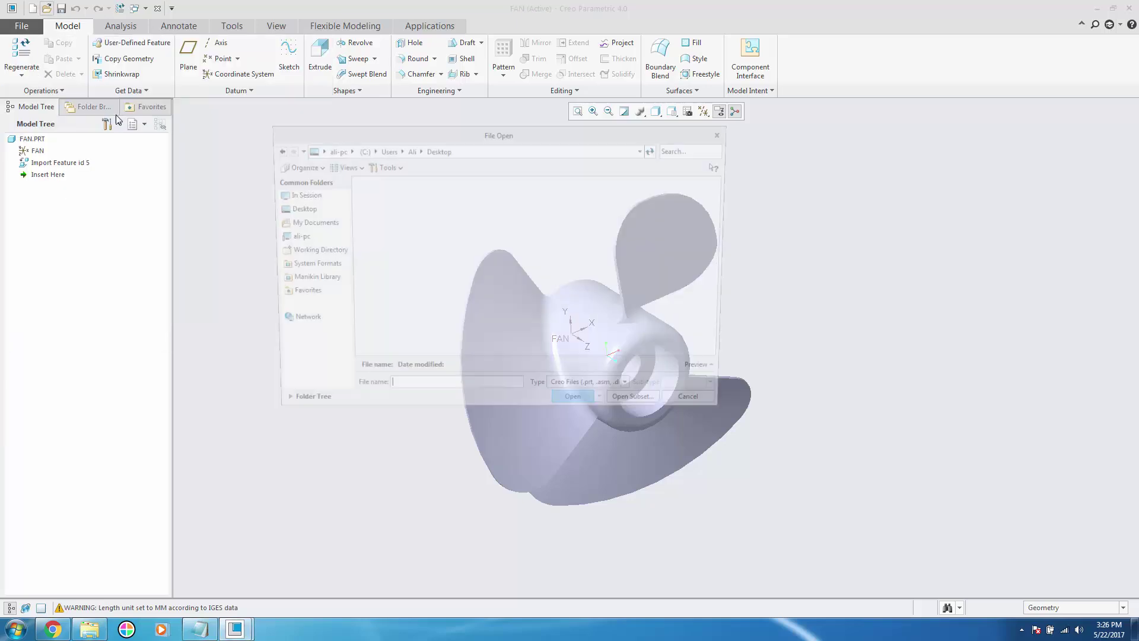
pyautogui.click(593, 393)
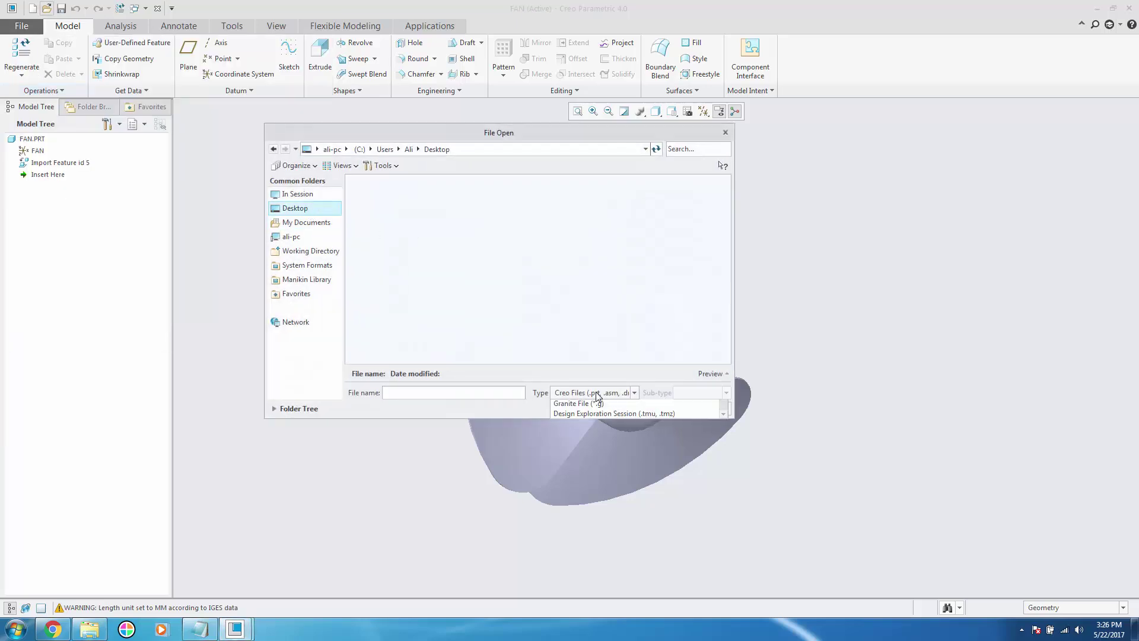
pyautogui.scroll(-2, 591, 502)
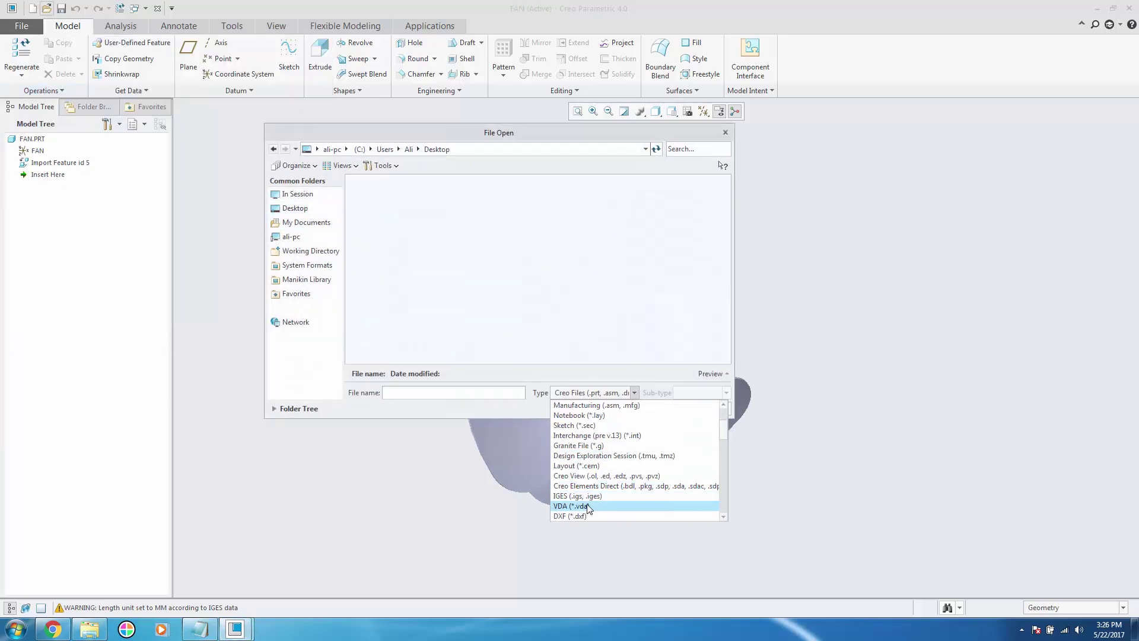
pyautogui.click(584, 495)
pyautogui.click(593, 392)
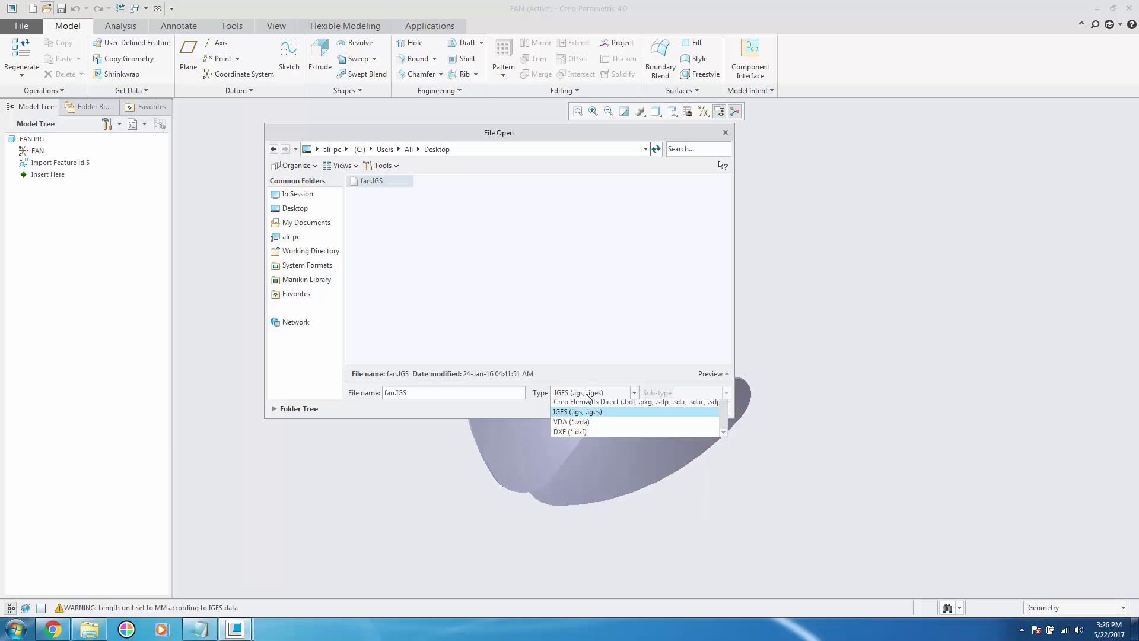
pyautogui.scroll(-1, 581, 514)
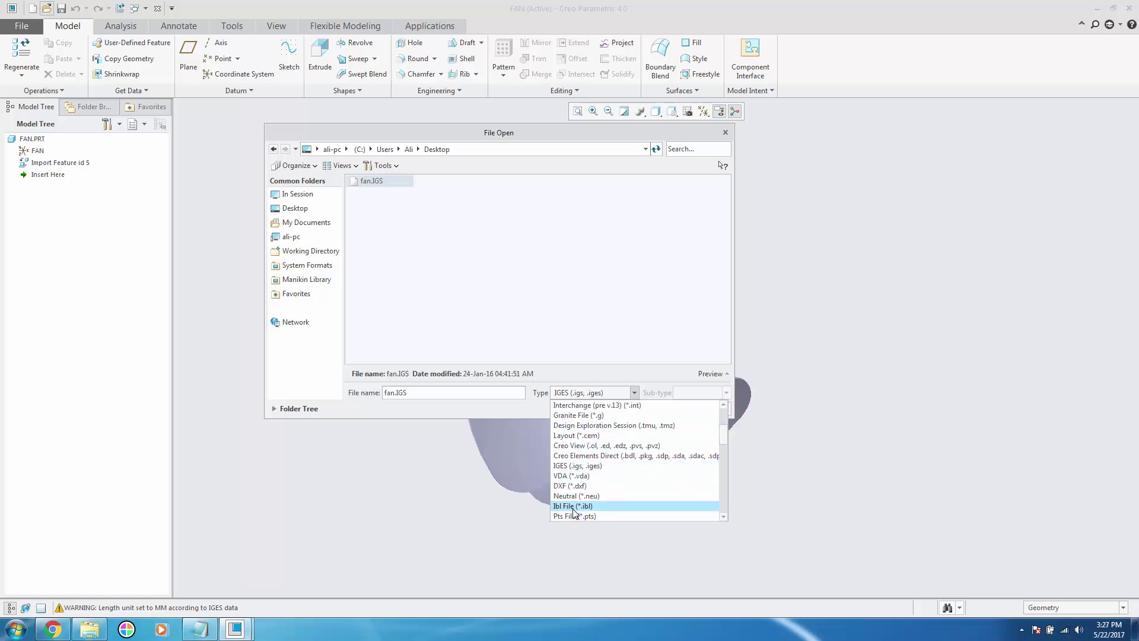
pyautogui.scroll(-2, 599, 472)
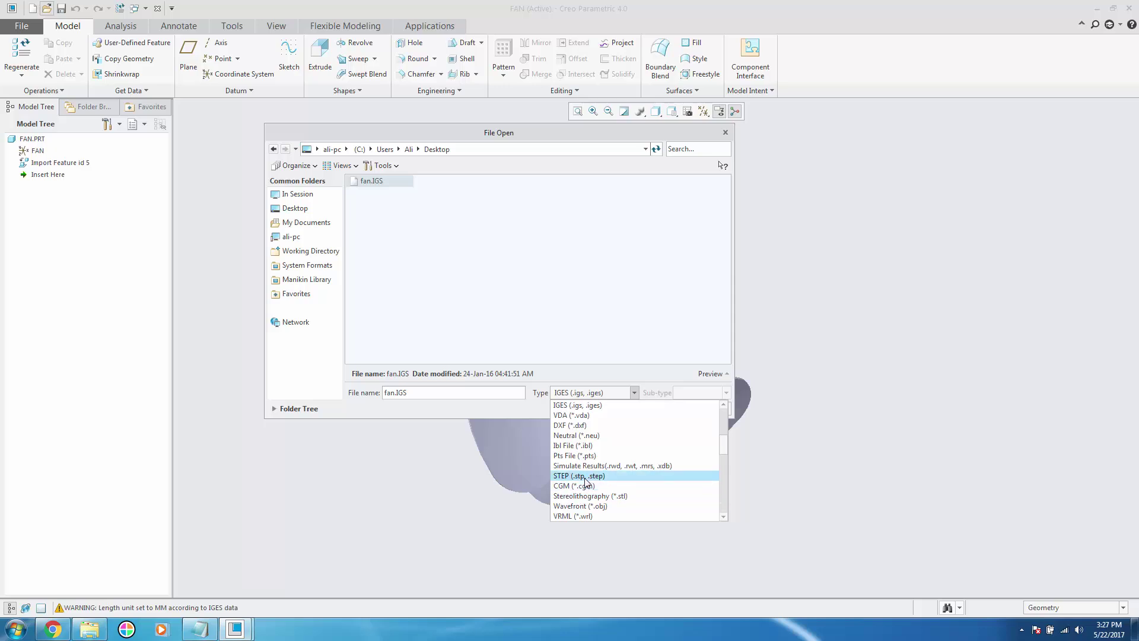
pyautogui.click(590, 469)
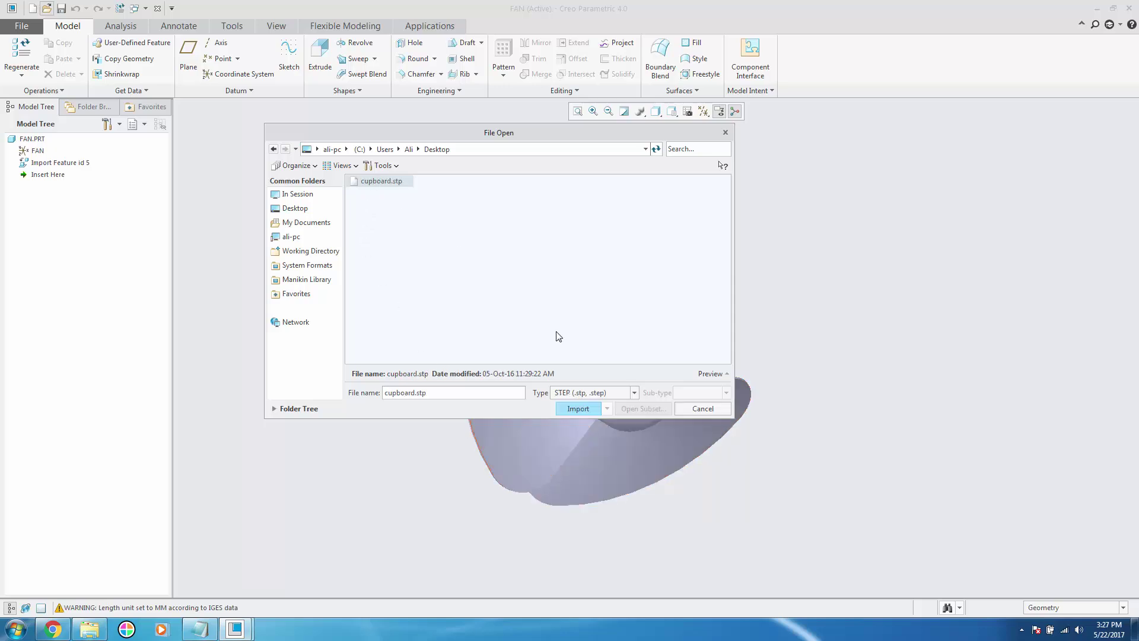
# Import cupboard.stp as an assembly and maximize its model window.
pyautogui.click(577, 409)
pyautogui.click(592, 451)
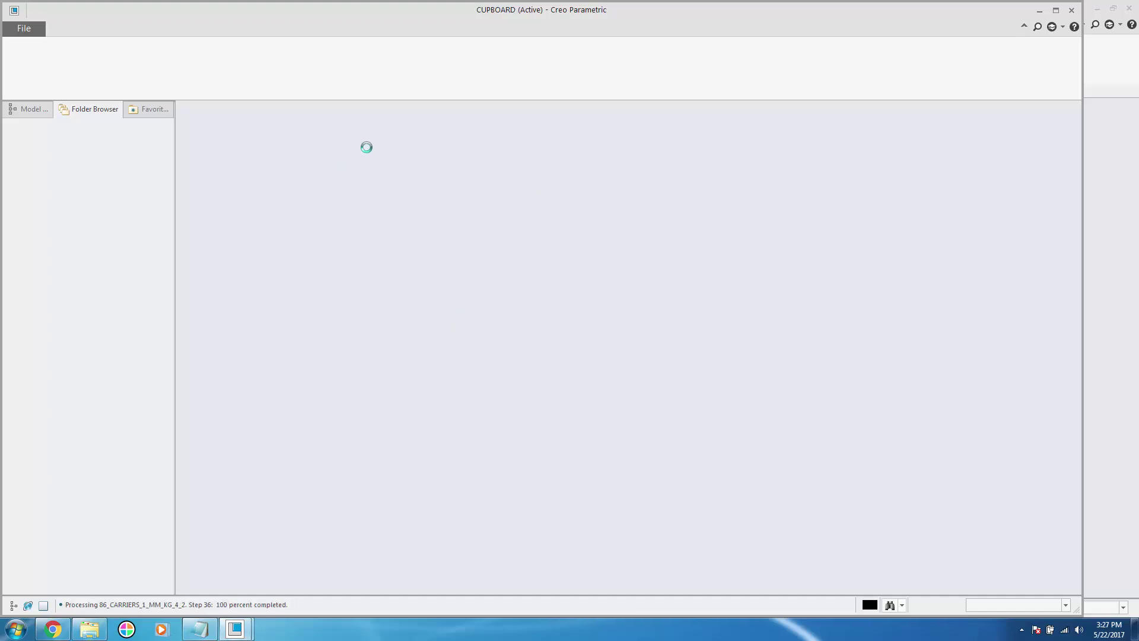
pyautogui.click(1057, 11)
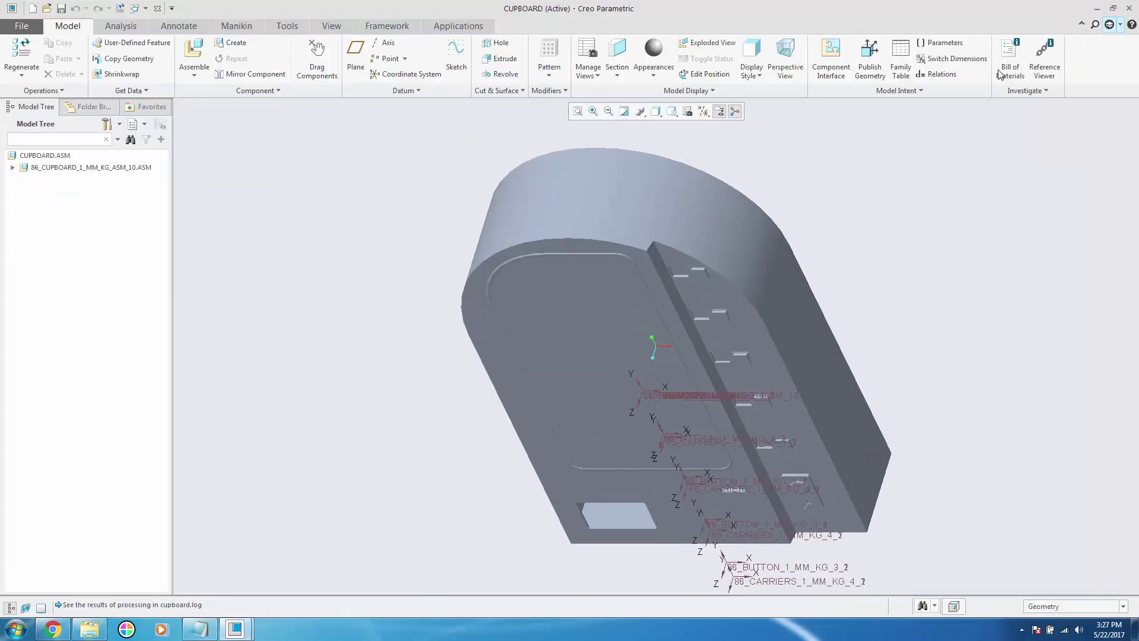
# Start opening a further Desktop file and filter the file type to Stereolithography (*.stl).
pyautogui.click(10, 27)
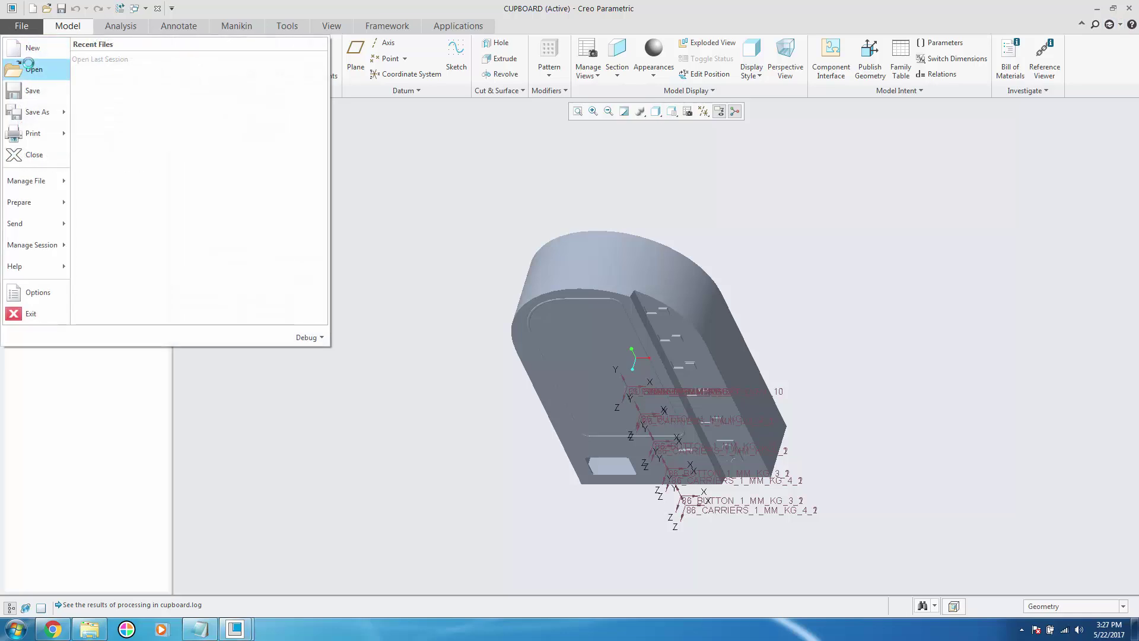
pyautogui.click(30, 69)
pyautogui.click(589, 393)
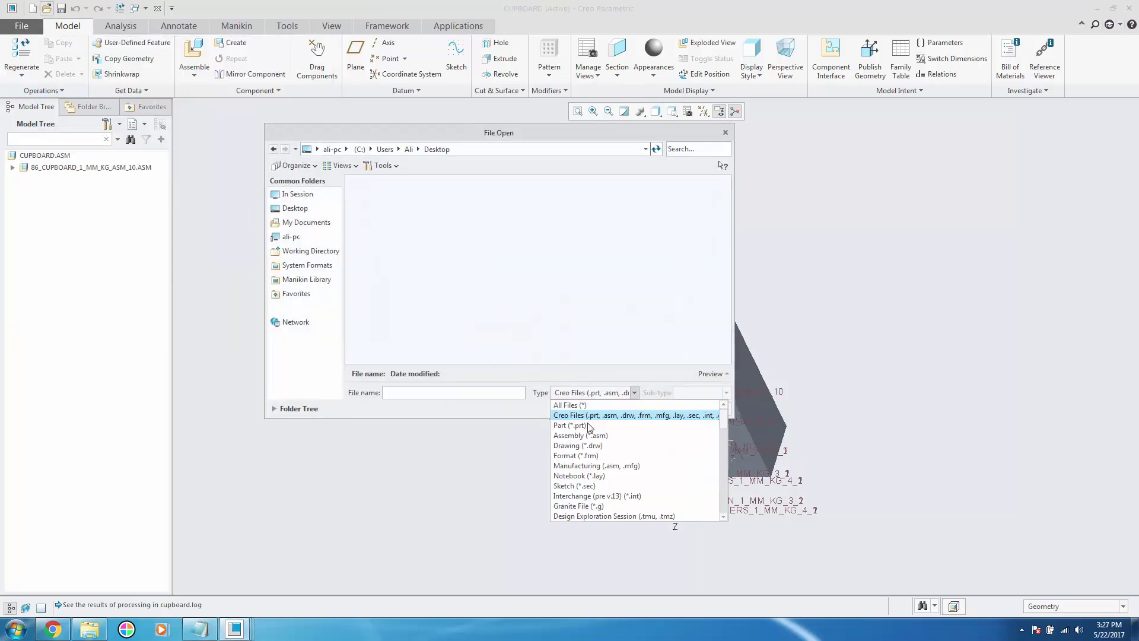
pyautogui.scroll(-1, 594, 498)
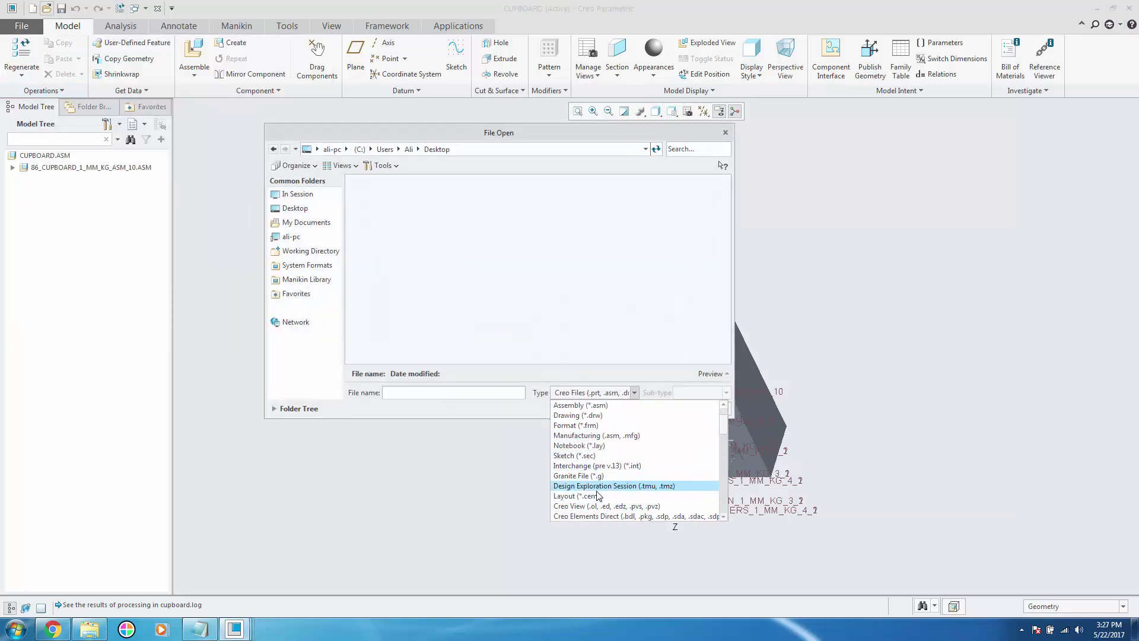
pyautogui.scroll(-2, 594, 510)
pyautogui.scroll(-3, 593, 515)
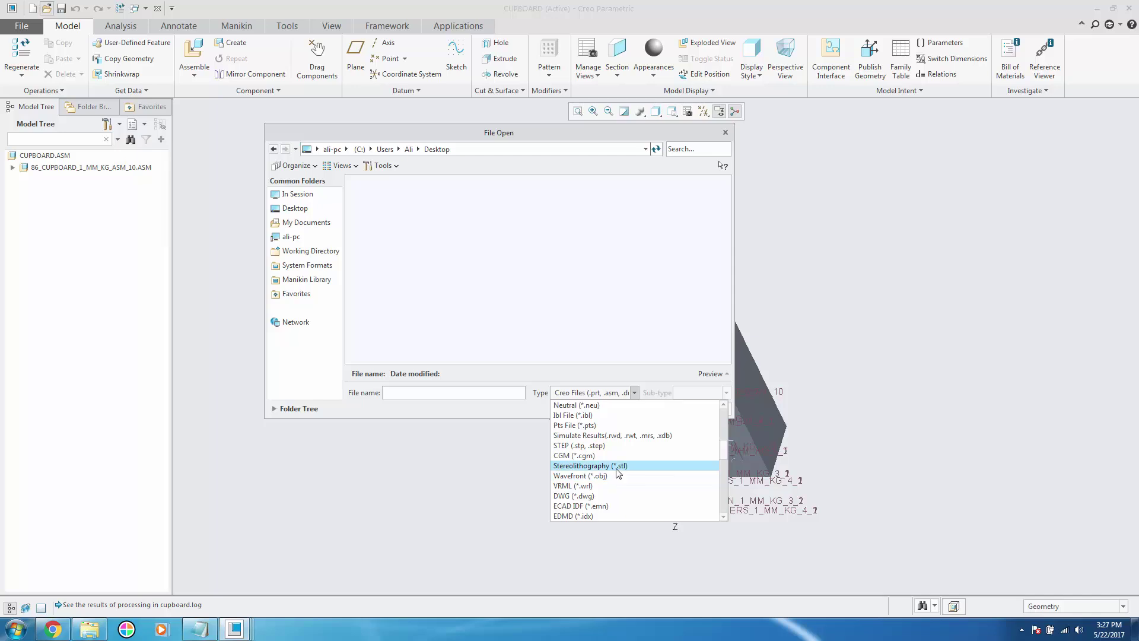
pyautogui.click(594, 466)
# Import headphones.stl as a part and maximize its model window to view the model.
pyautogui.click(577, 408)
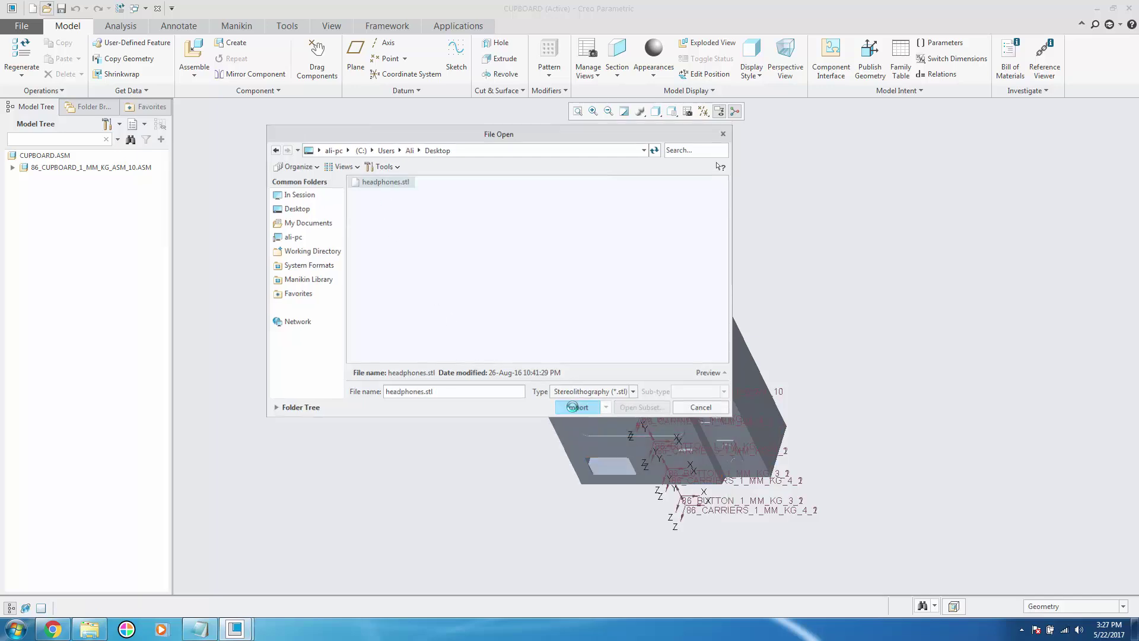
pyautogui.click(595, 343)
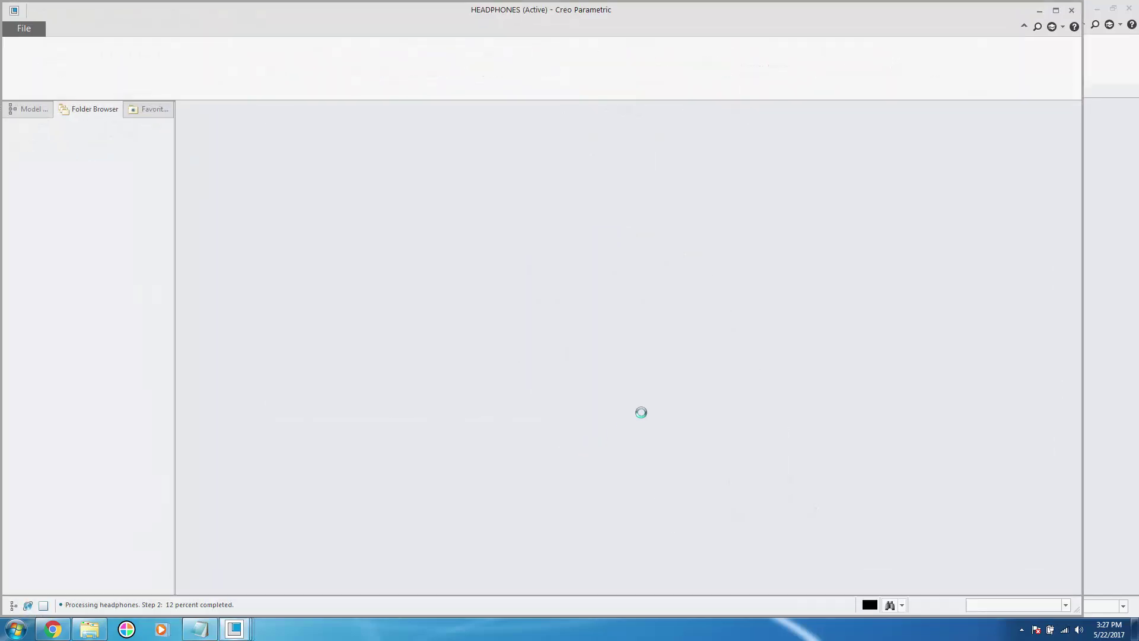
pyautogui.click(1056, 11)
pyautogui.moveTo(667, 392); pyautogui.dragTo(647, 347, button='middle')
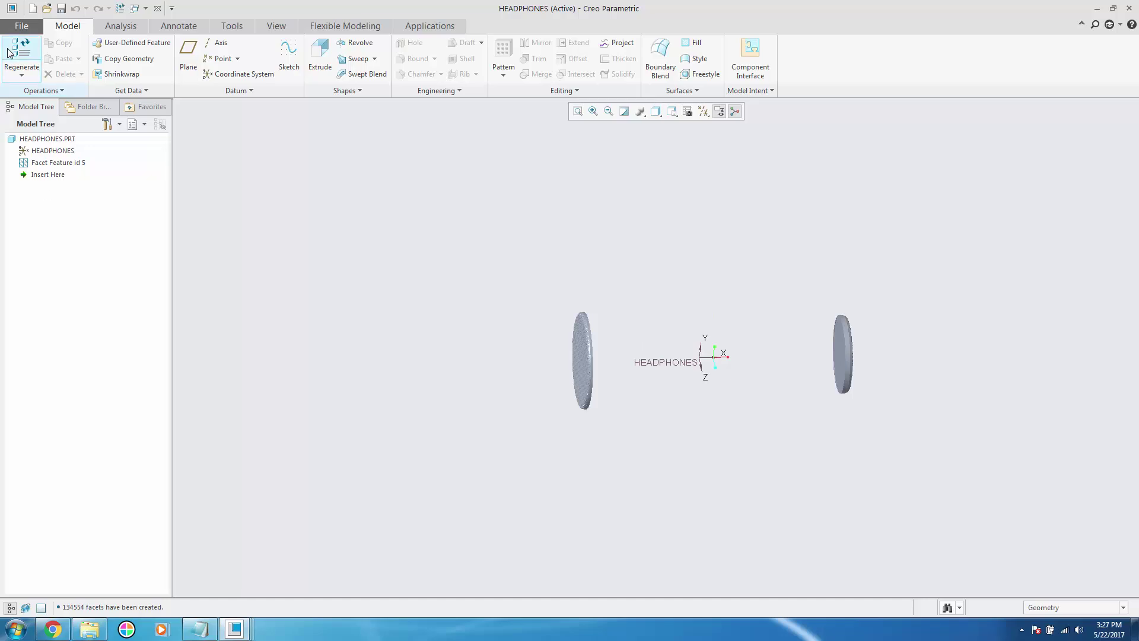
# Start opening another Desktop file and filter the file type to SolidWorks Part (*.sldprt).
pyautogui.click(22, 25)
pyautogui.click(66, 98)
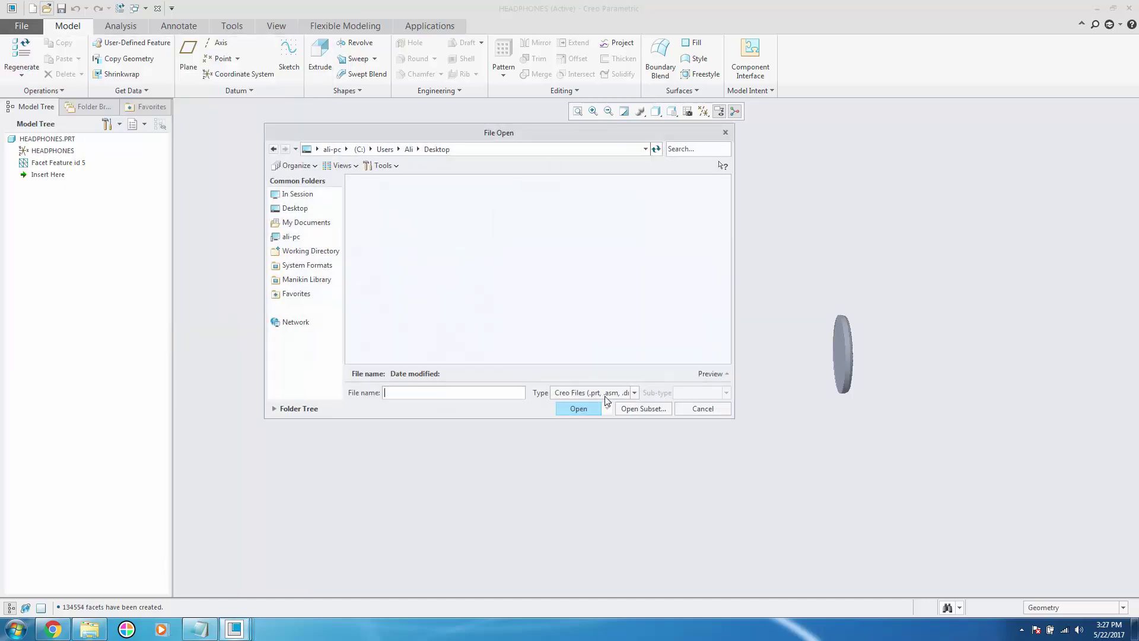
pyautogui.click(602, 393)
pyautogui.scroll(-8, 594, 475)
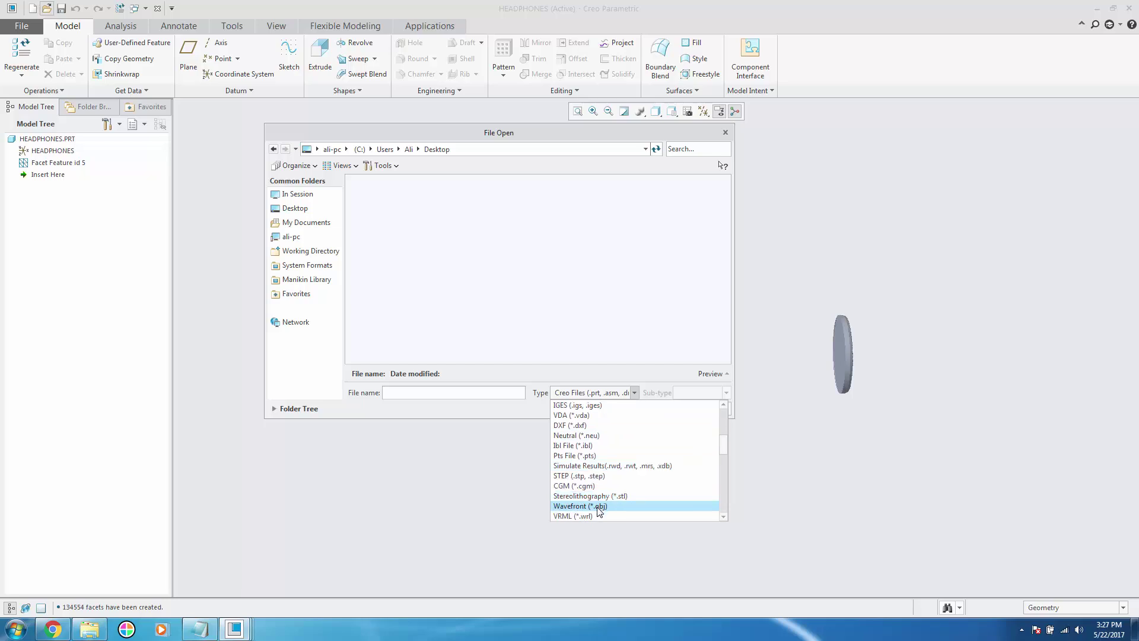
pyautogui.scroll(-3, 599, 512)
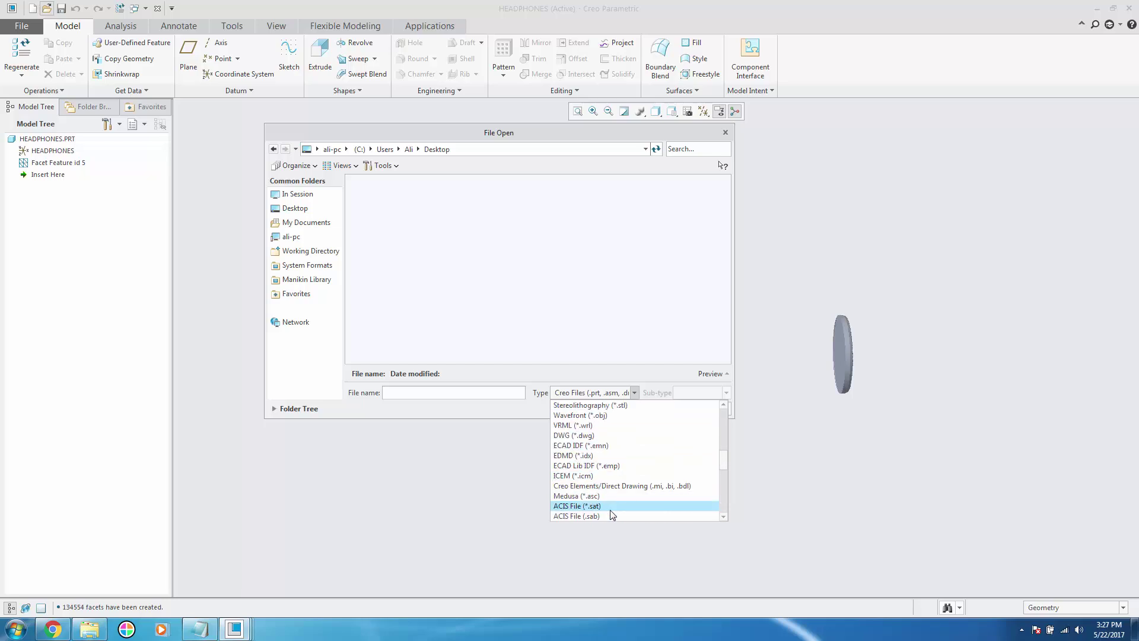
pyautogui.scroll(-5, 611, 505)
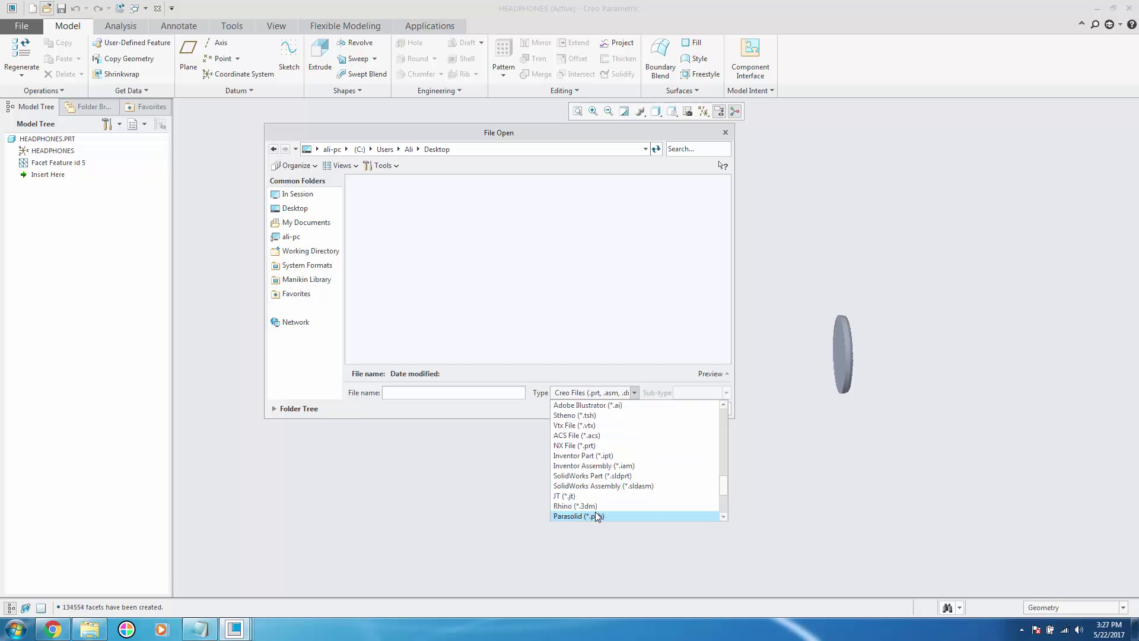
pyautogui.click(610, 476)
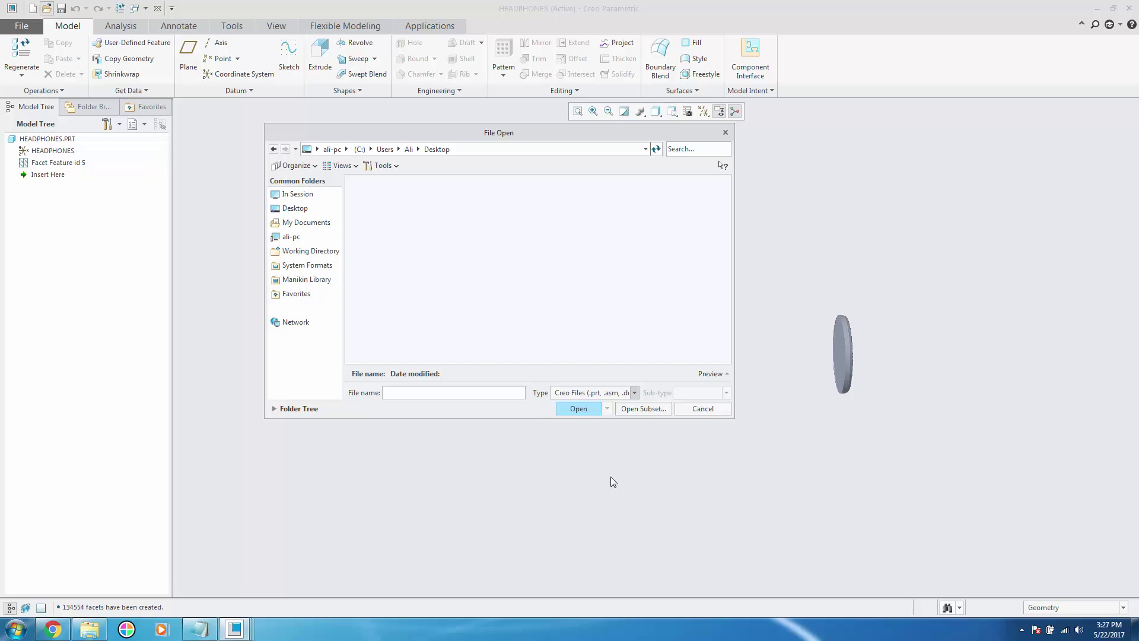
# Open Propeller.SLDPRT, allow access in the Windows Firewall alert and bring up the imported model's window.
pyautogui.click(576, 411)
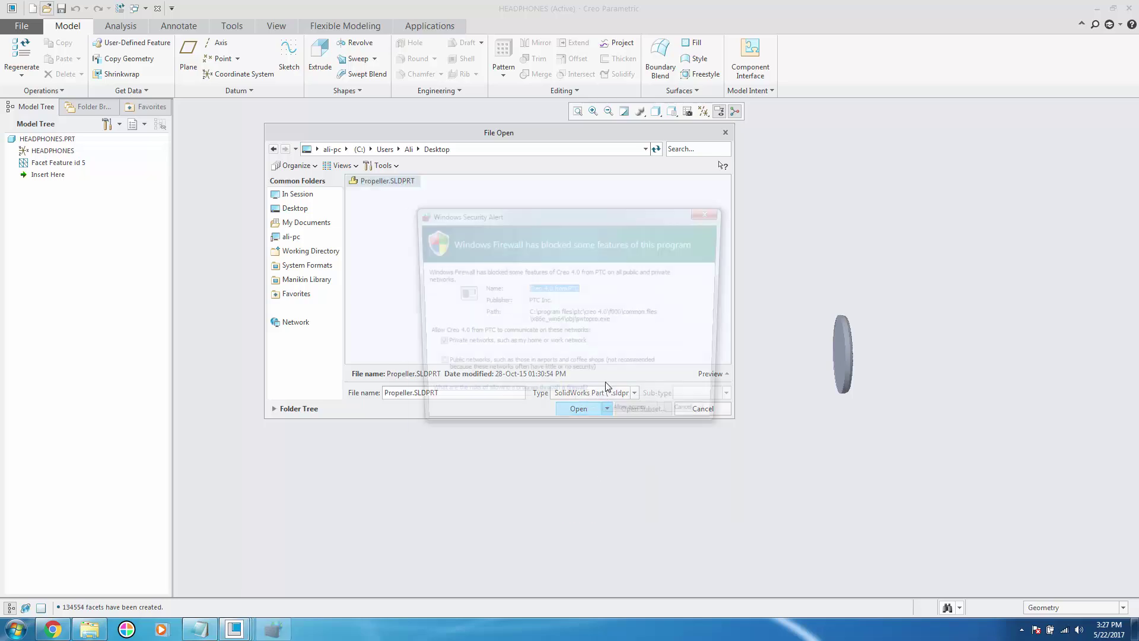
pyautogui.click(650, 423)
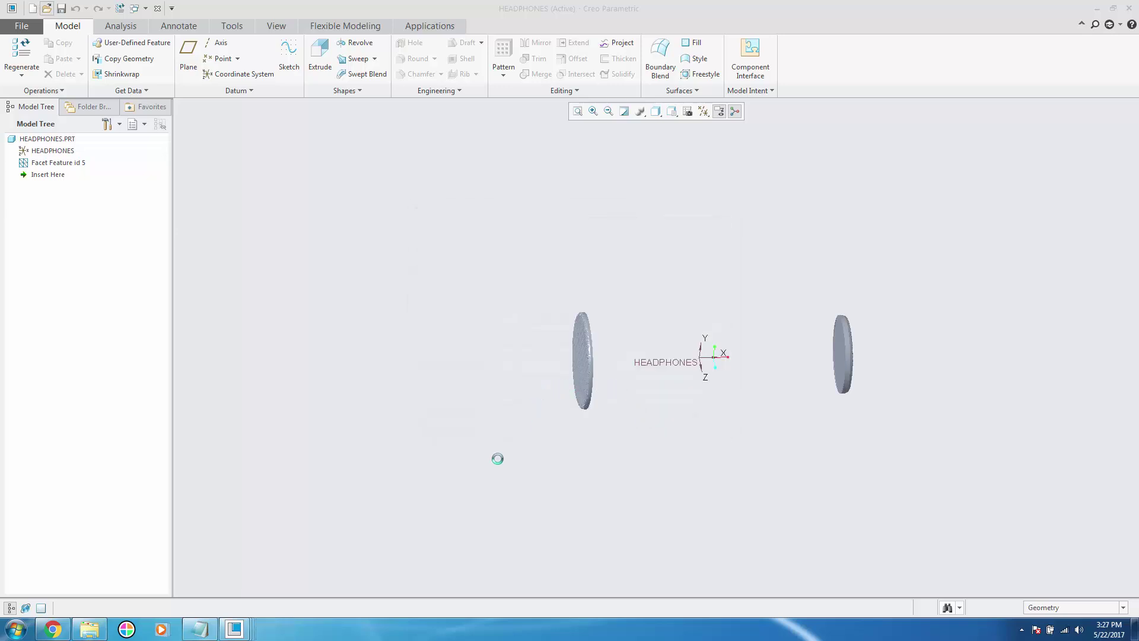
pyautogui.moveTo(234, 629)
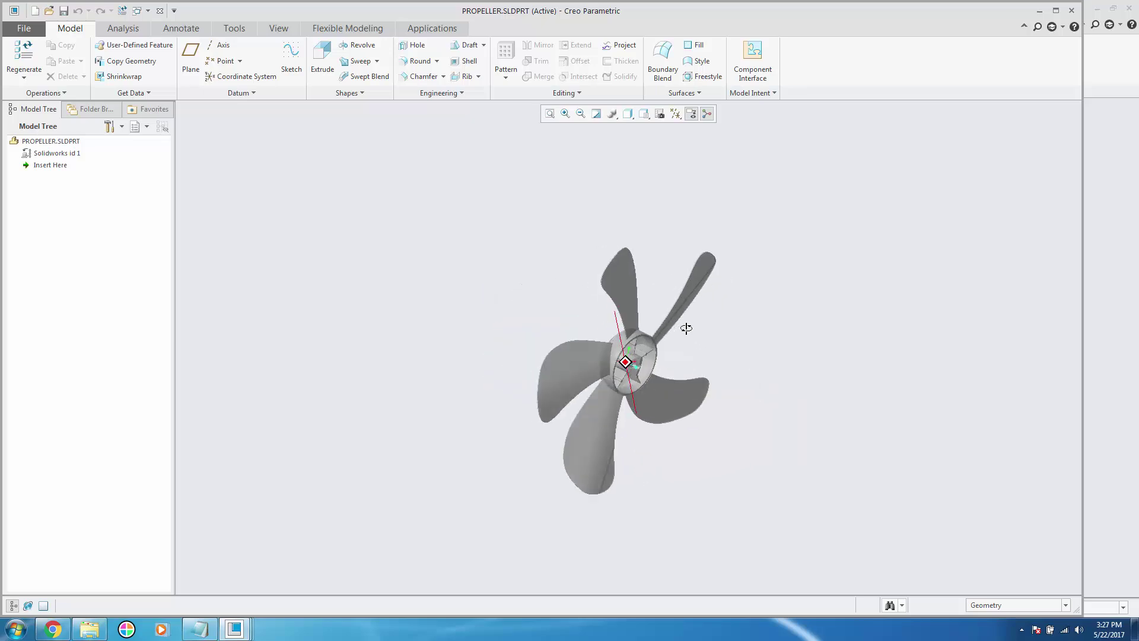
# Start opening a further file from the Desktop and filter the file type to CATIA V4 Model (.model, .exp).
pyautogui.click(23, 27)
pyautogui.click(43, 81)
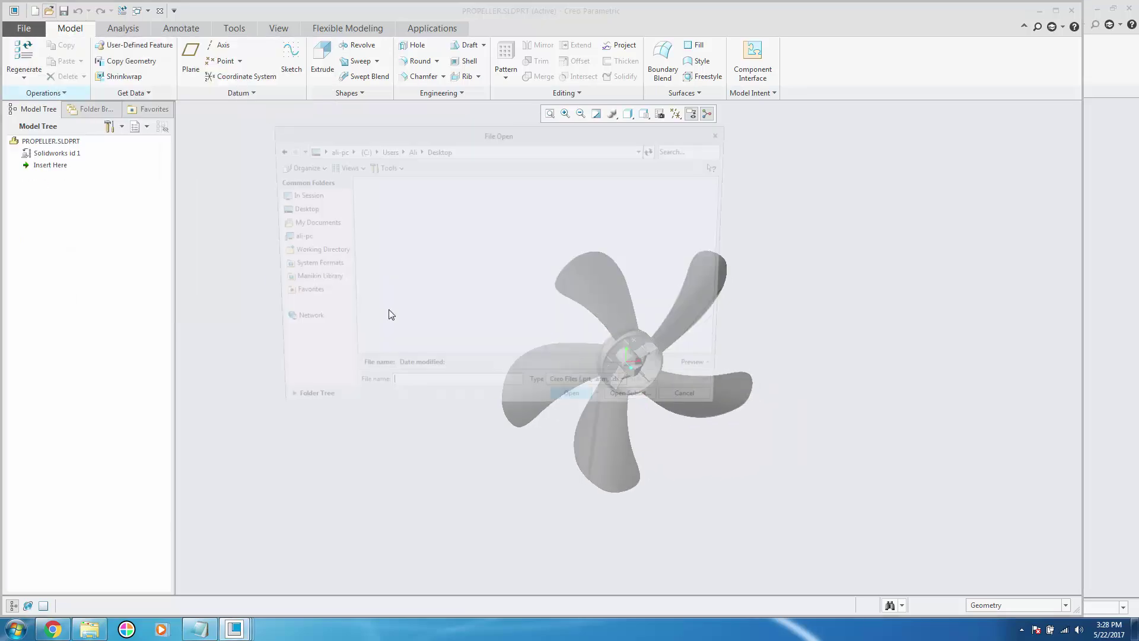
pyautogui.click(609, 392)
pyautogui.scroll(-3, 614, 472)
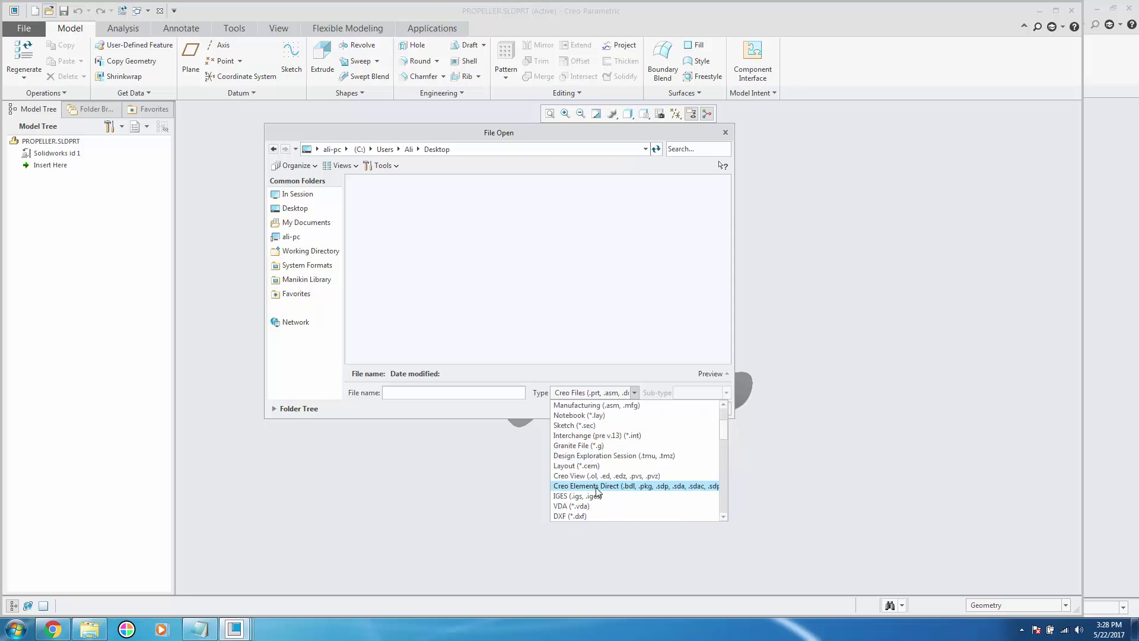
pyautogui.scroll(-5, 588, 487)
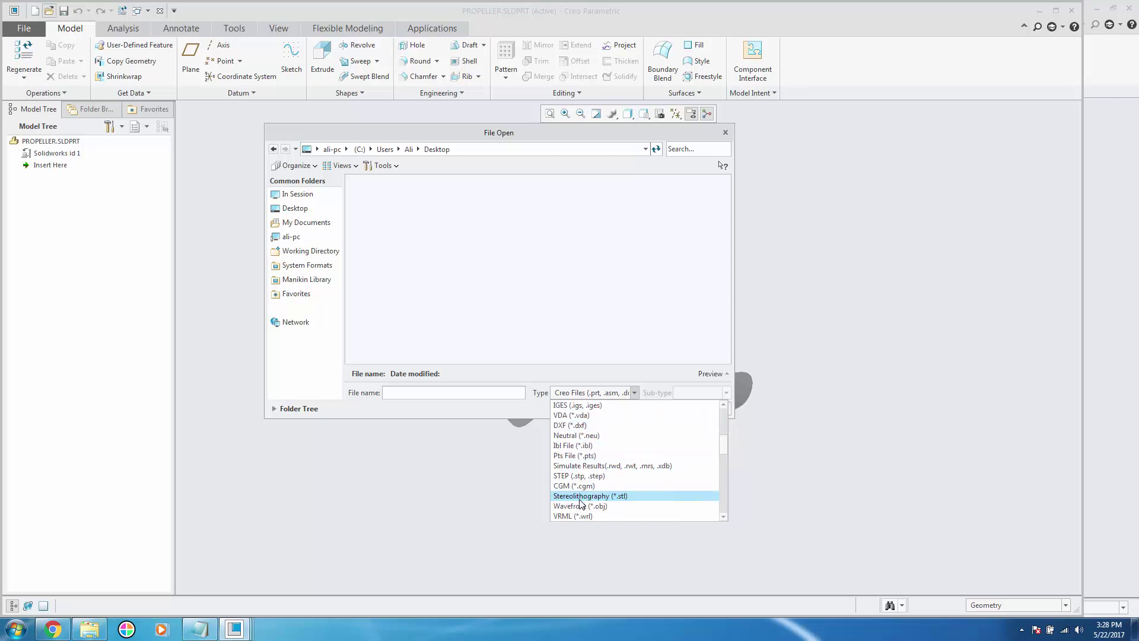
pyautogui.scroll(-2, 583, 512)
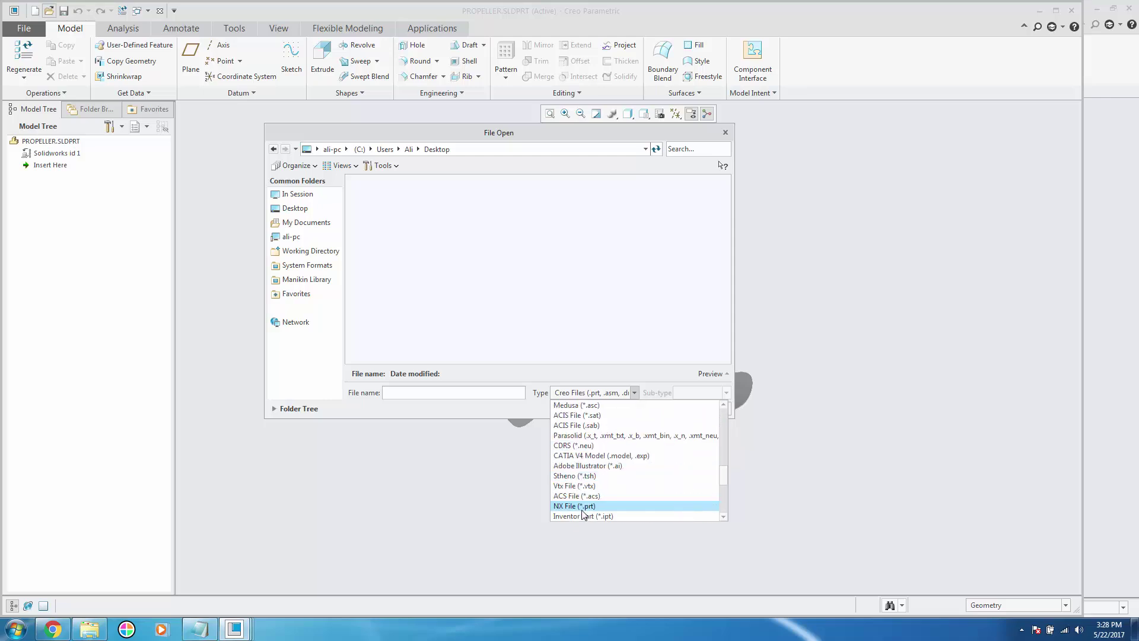
pyautogui.click(581, 455)
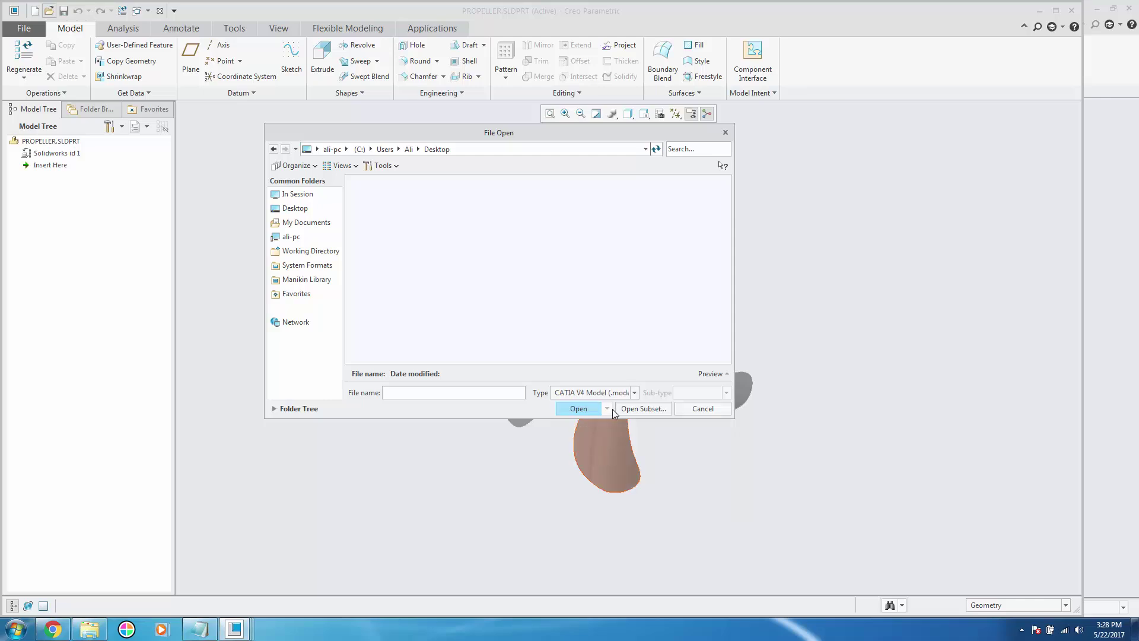
# Change the file type filter to CATIA V5 CATPart (*.CATPart).
pyautogui.click(575, 390)
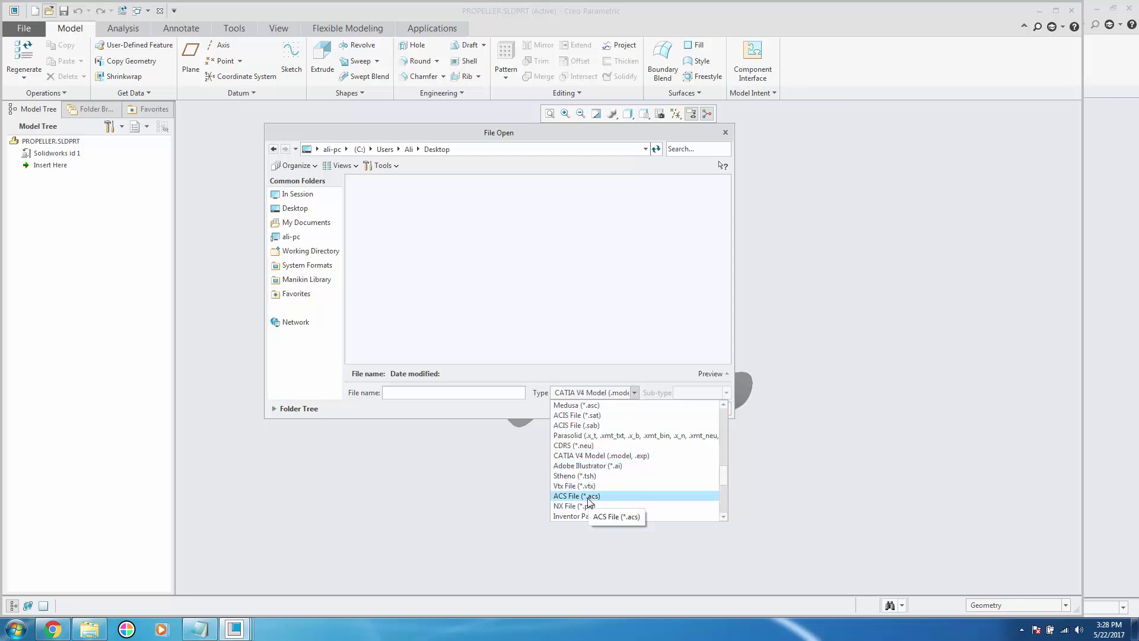
pyautogui.scroll(-3, 590, 505)
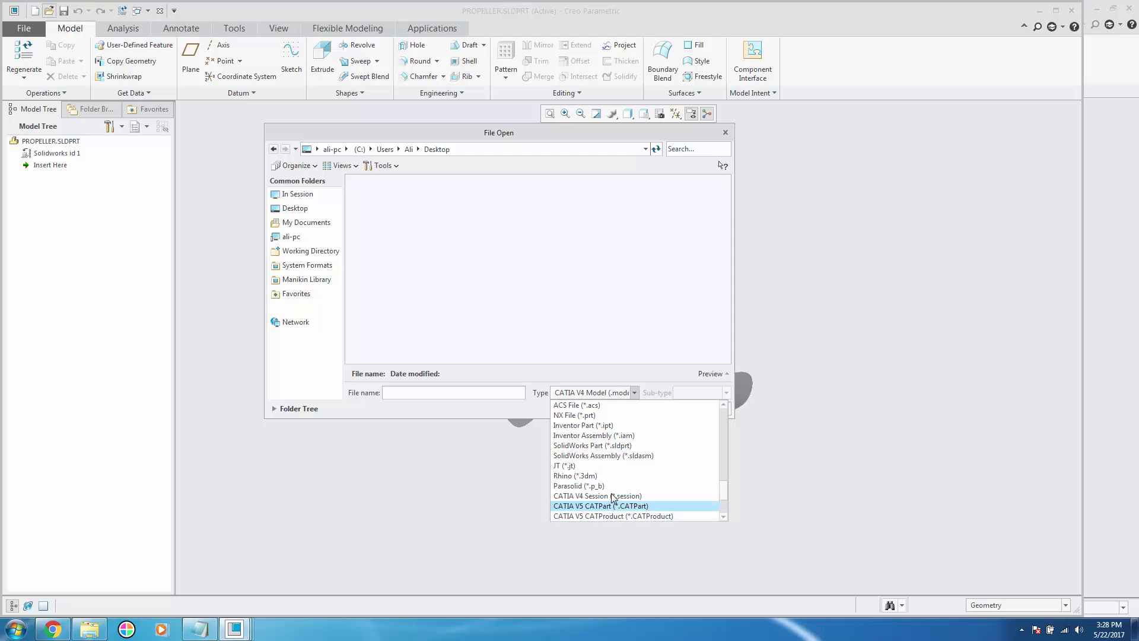
pyautogui.scroll(-1, 612, 516)
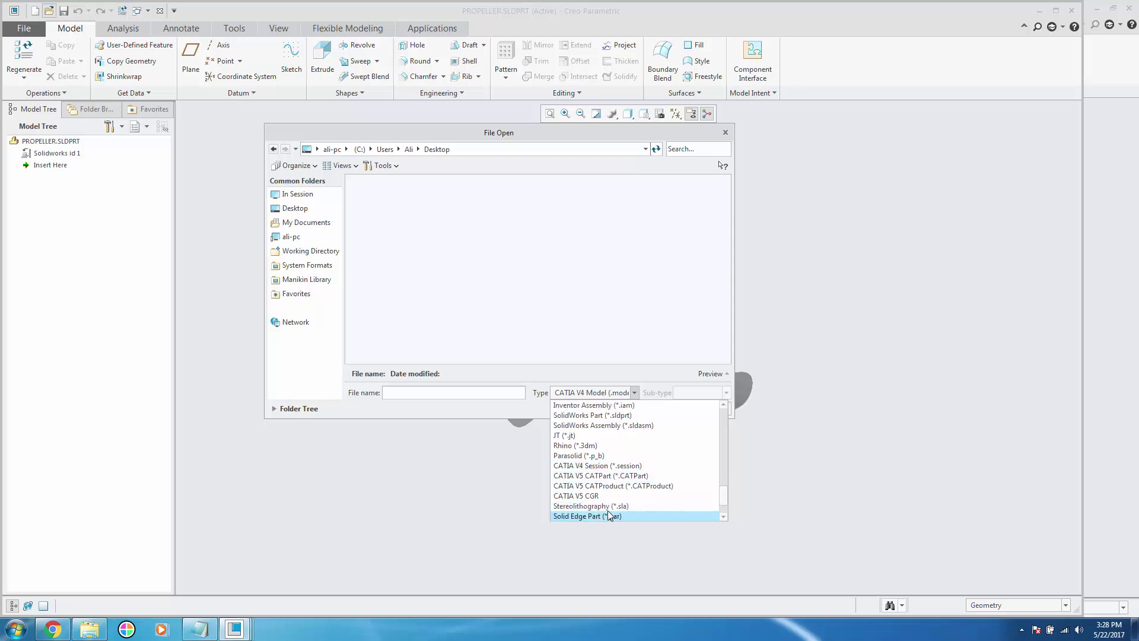
pyautogui.click(634, 476)
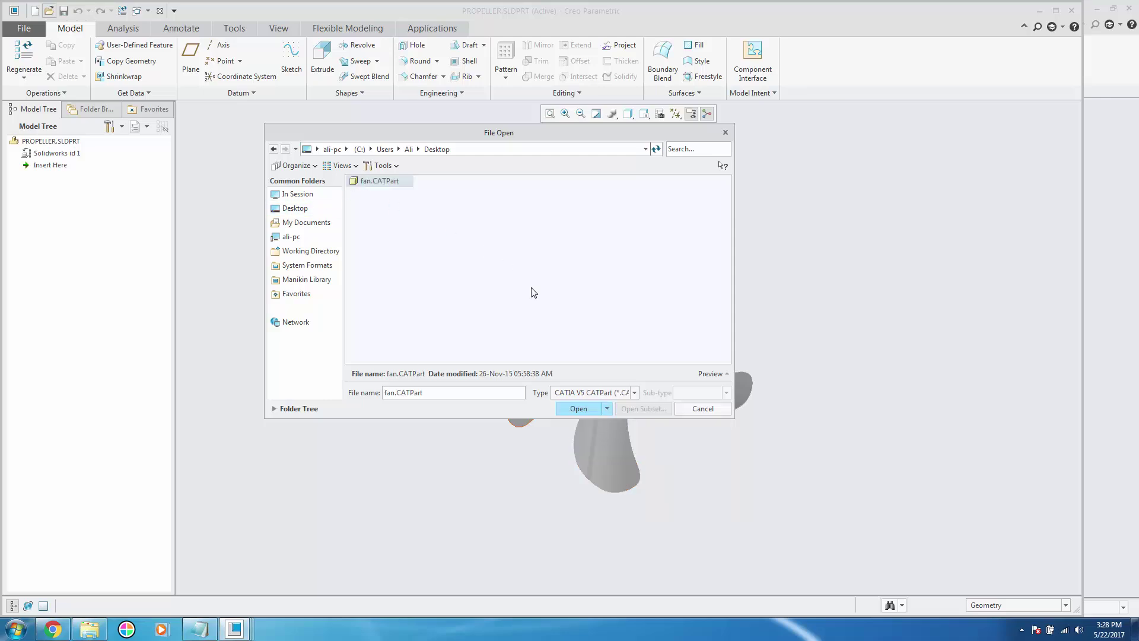
# Open fan.CATPart, inspect the fan from another angle and return the model to its default orientation.
pyautogui.click(577, 403)
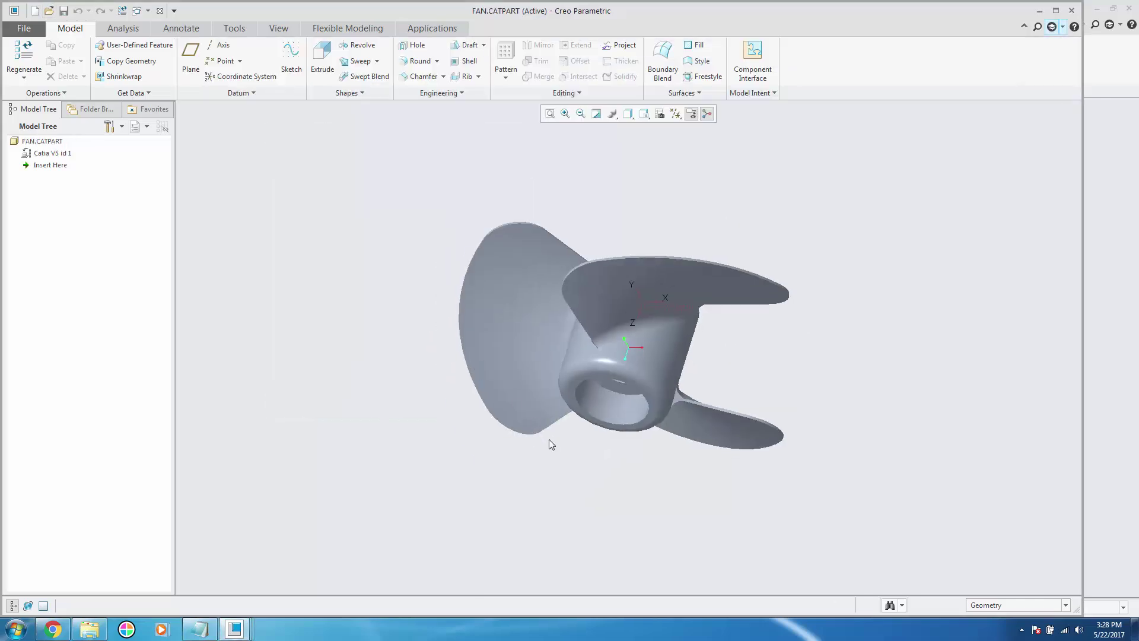
pyautogui.scroll(5, 632, 379)
pyautogui.moveTo(639, 372)
pyautogui.mouseDown(button='middle')
pyautogui.moveTo(715, 312)
pyautogui.moveTo(815, 312)
pyautogui.mouseUp(button='middle')
pyautogui.hotkey('ctrl', 'd')
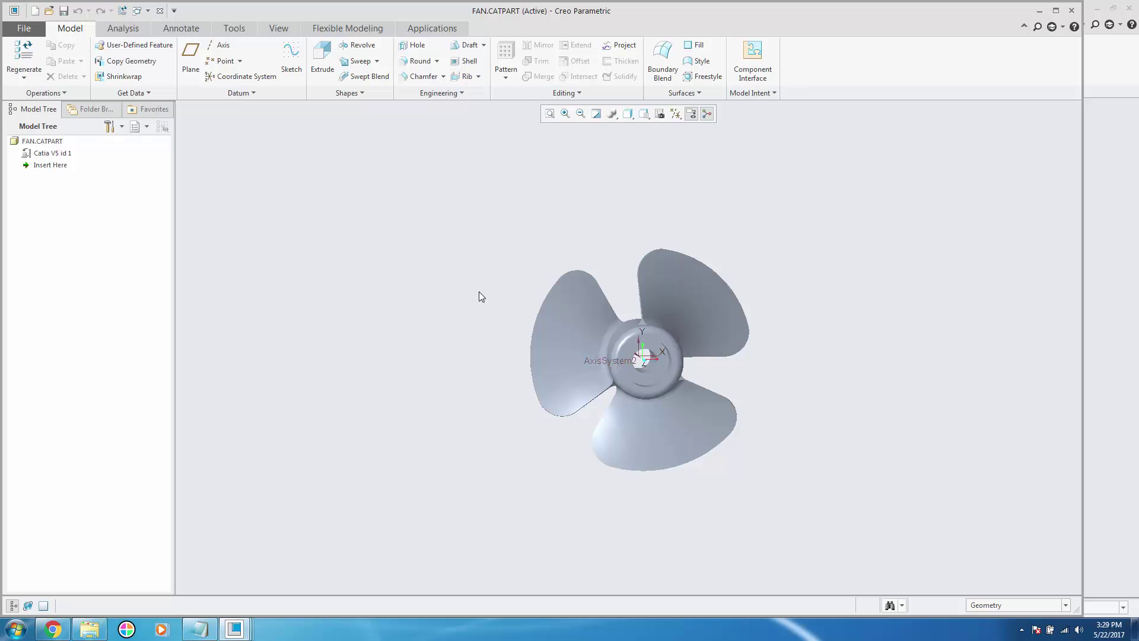
# Start opening another file and set the file type filter to All Files (*) to list every Desktop model.
pyautogui.click(22, 30)
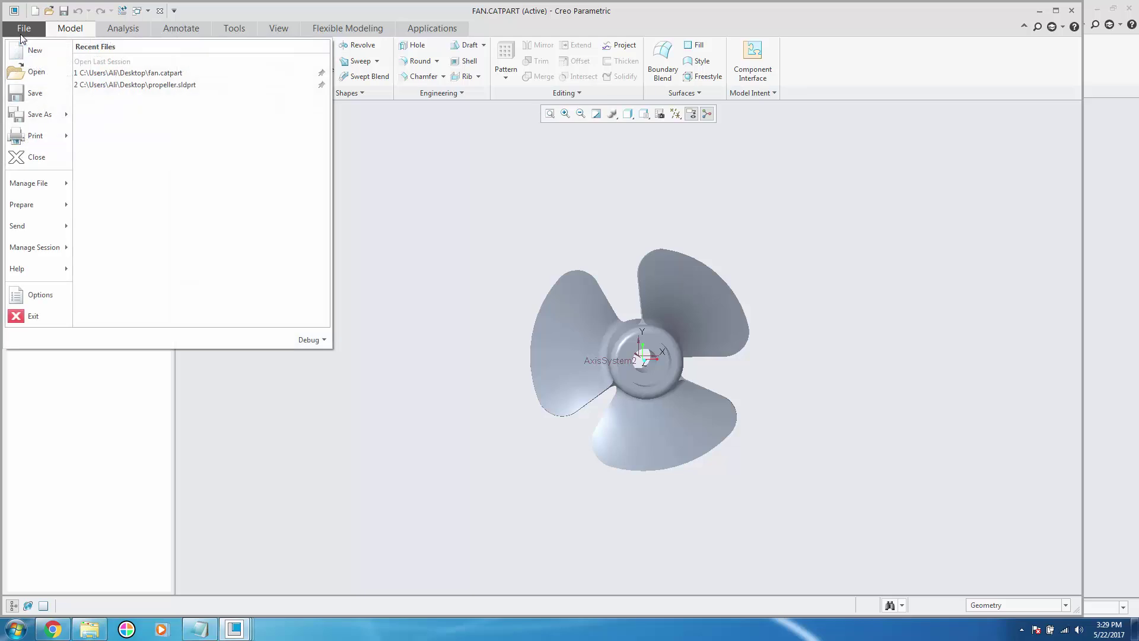
pyautogui.click(36, 71)
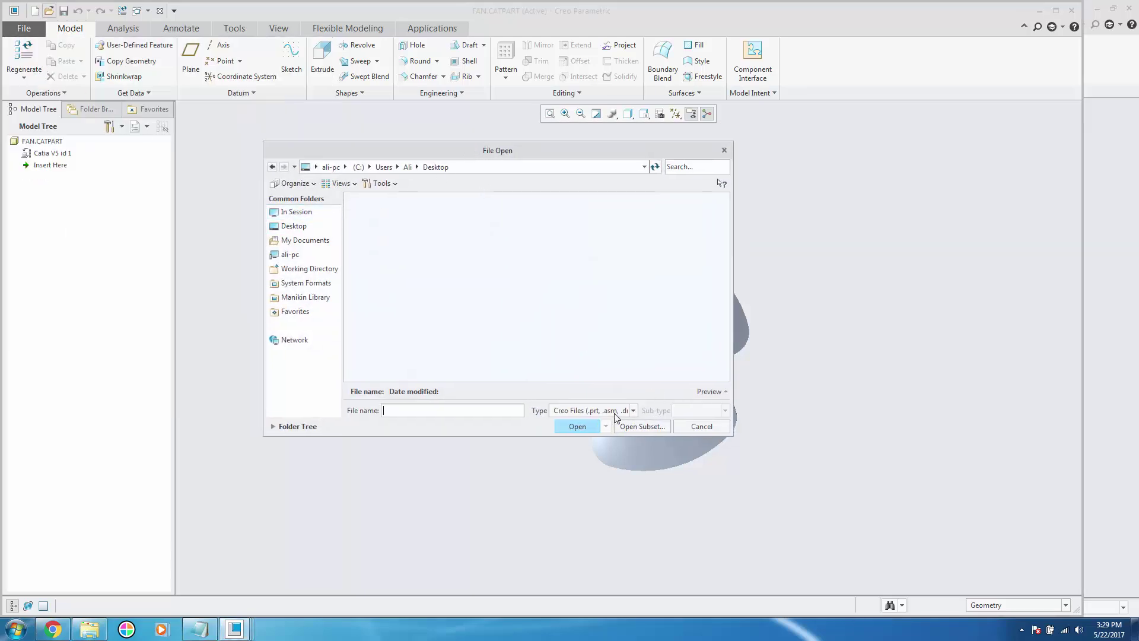
pyautogui.click(584, 414)
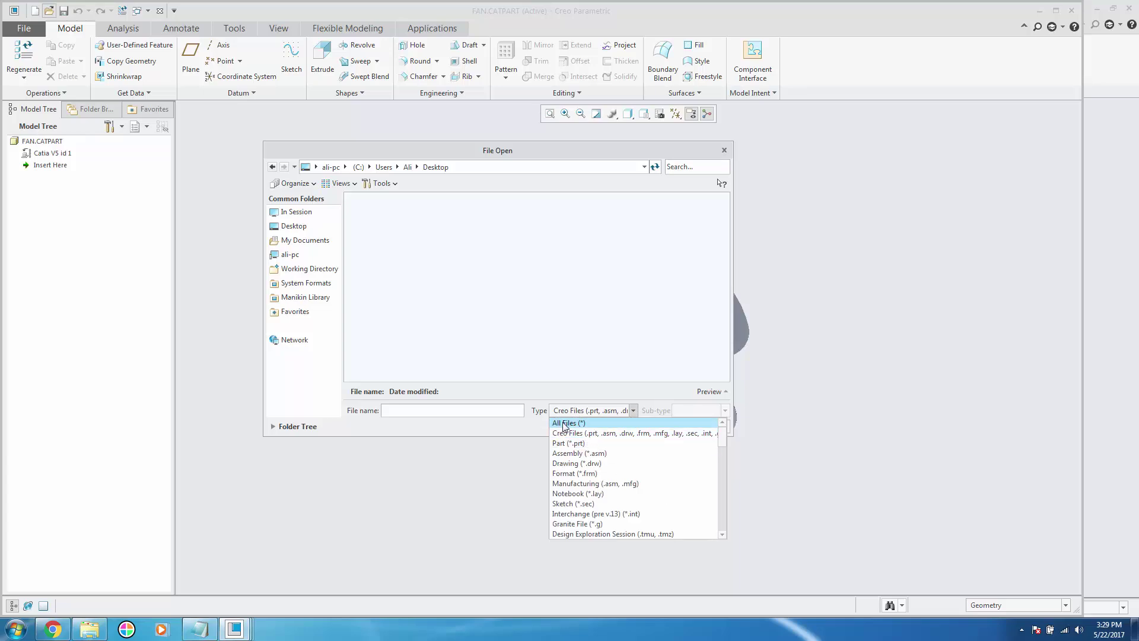
pyautogui.click(564, 424)
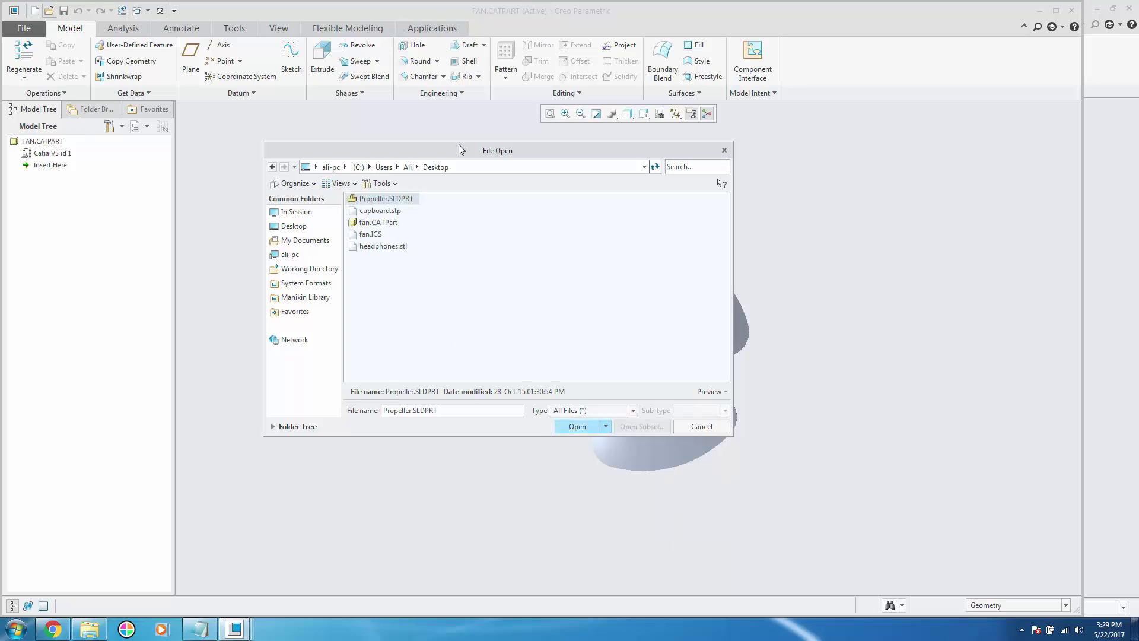
pyautogui.moveTo(460, 148); pyautogui.dragTo(416, 155)
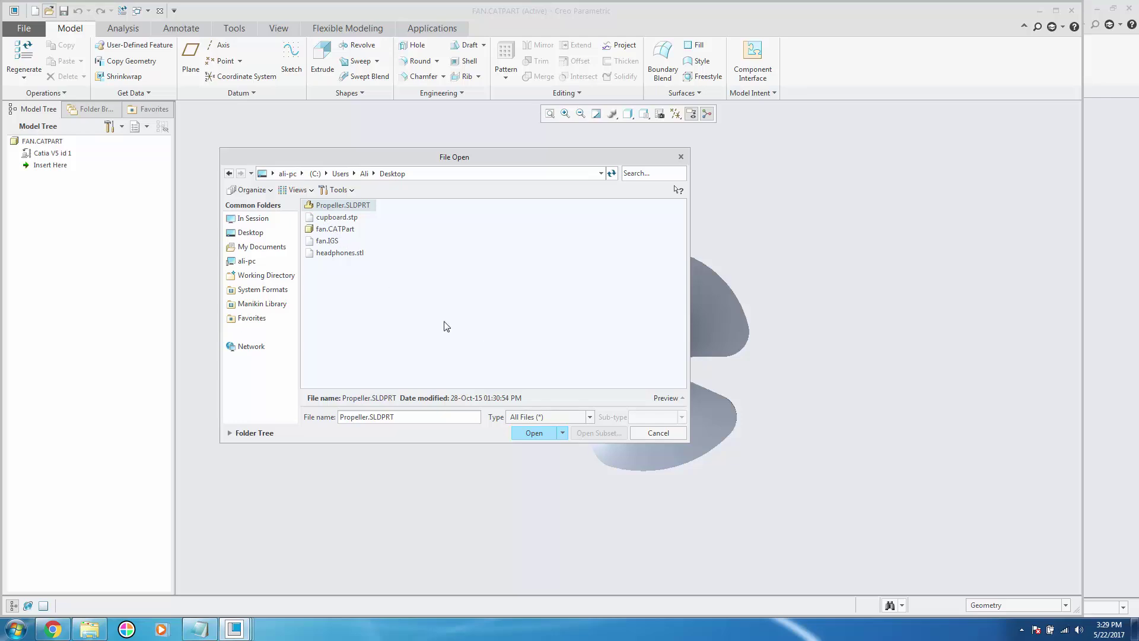
pyautogui.moveTo(456, 161); pyautogui.dragTo(483, 162)
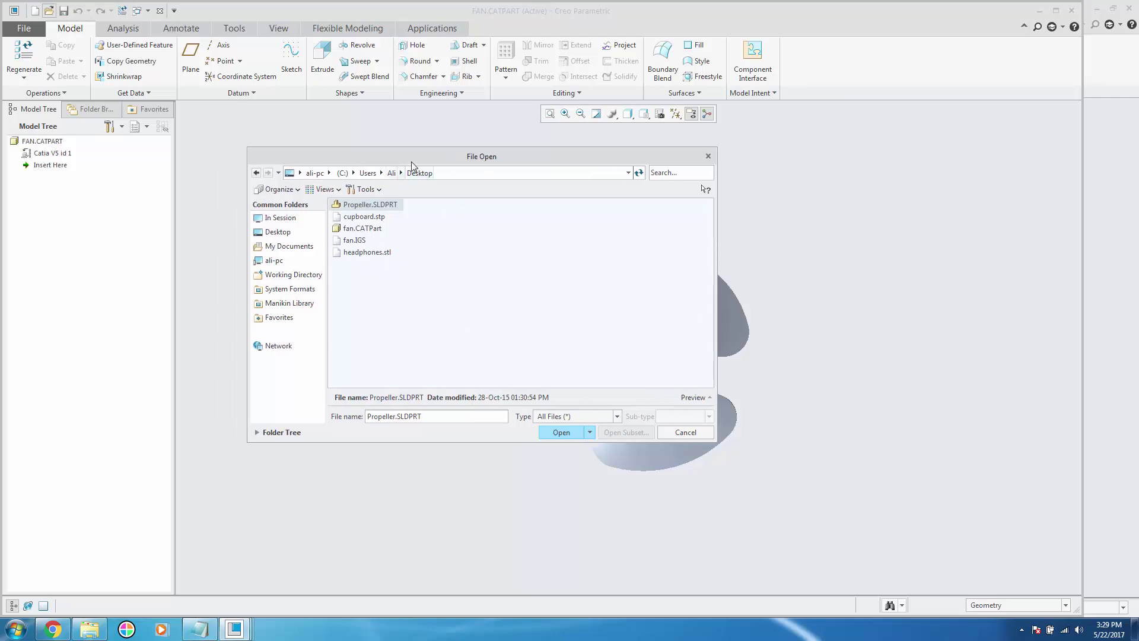
pyautogui.moveTo(411, 161); pyautogui.dragTo(440, 157)
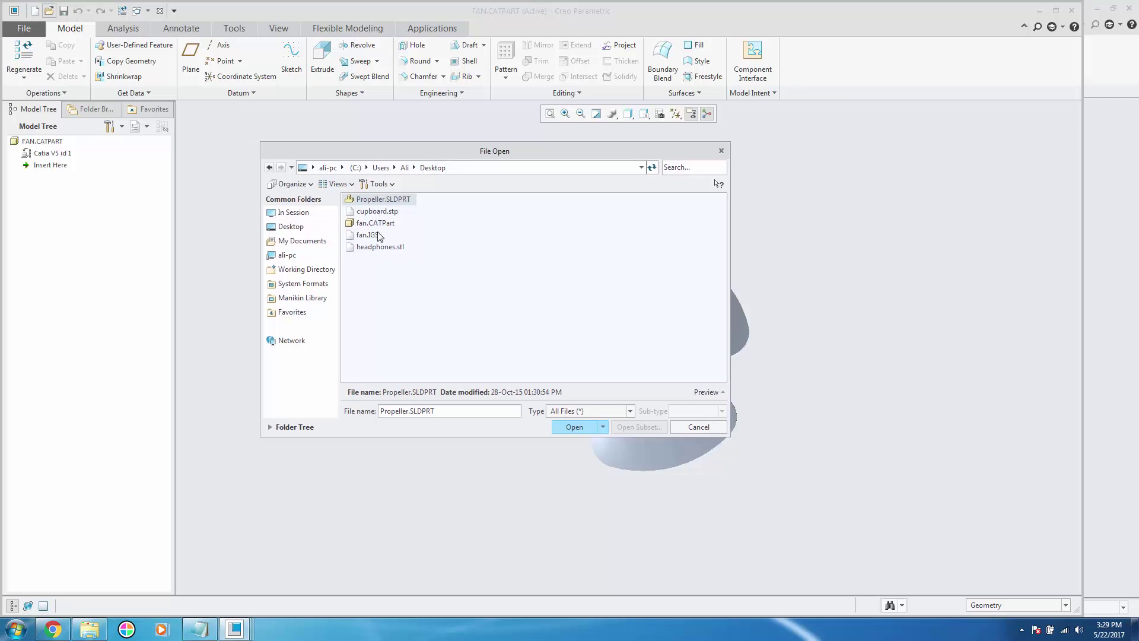